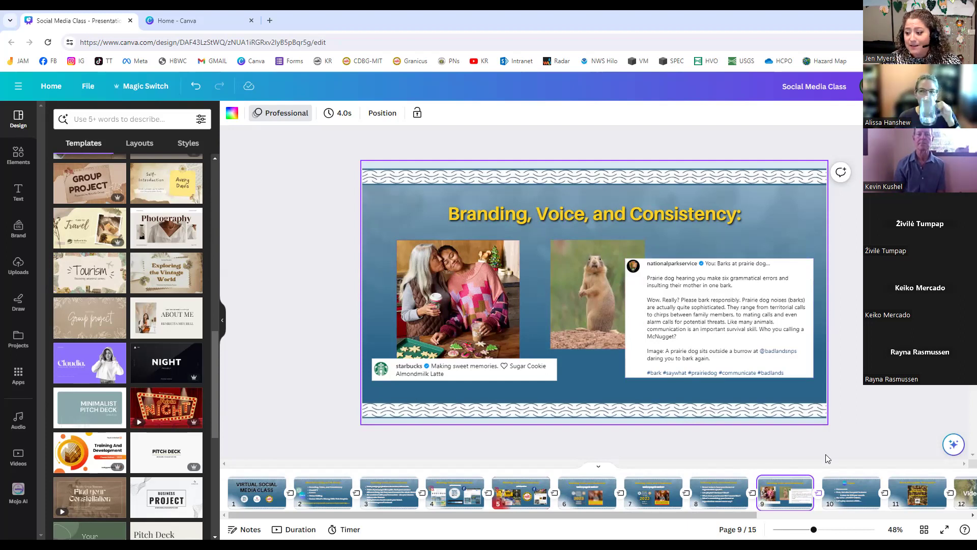
Step: Show page 10, the Canva slide, in full-screen presentation mode and return to the editor
click(840, 490)
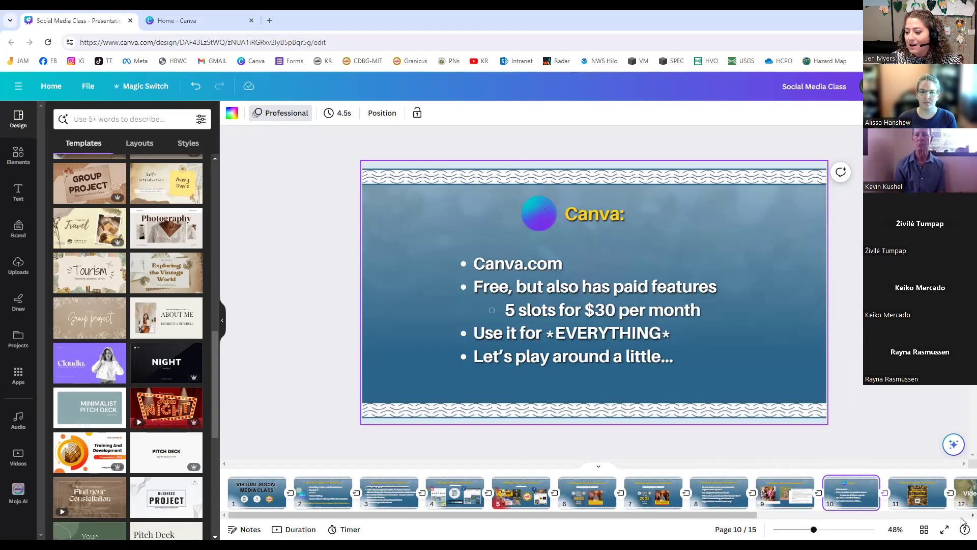
click(947, 531)
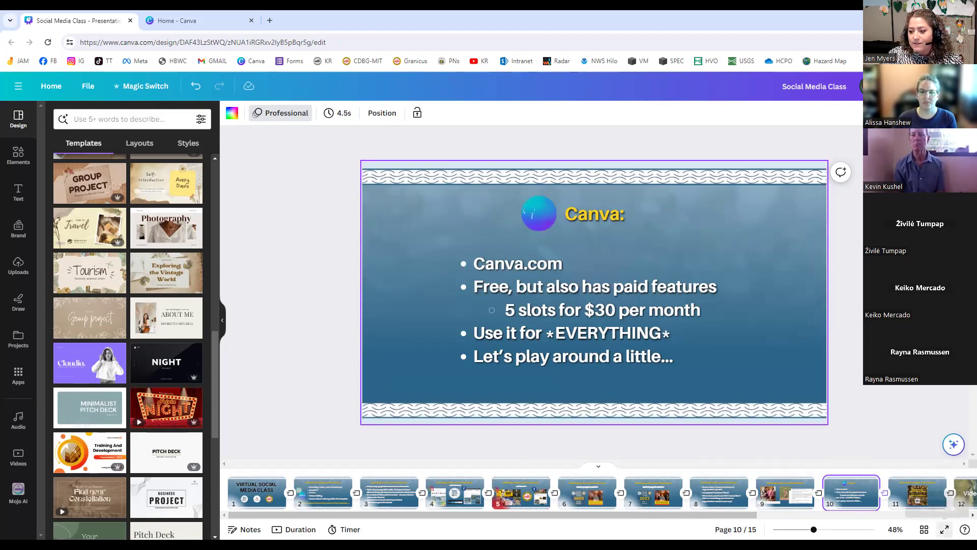
key(Right)
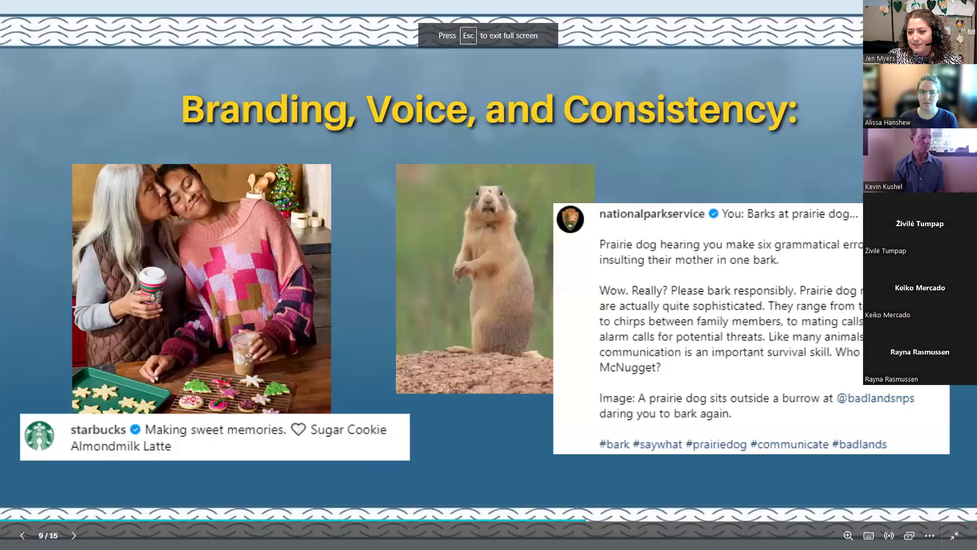
key(Left)
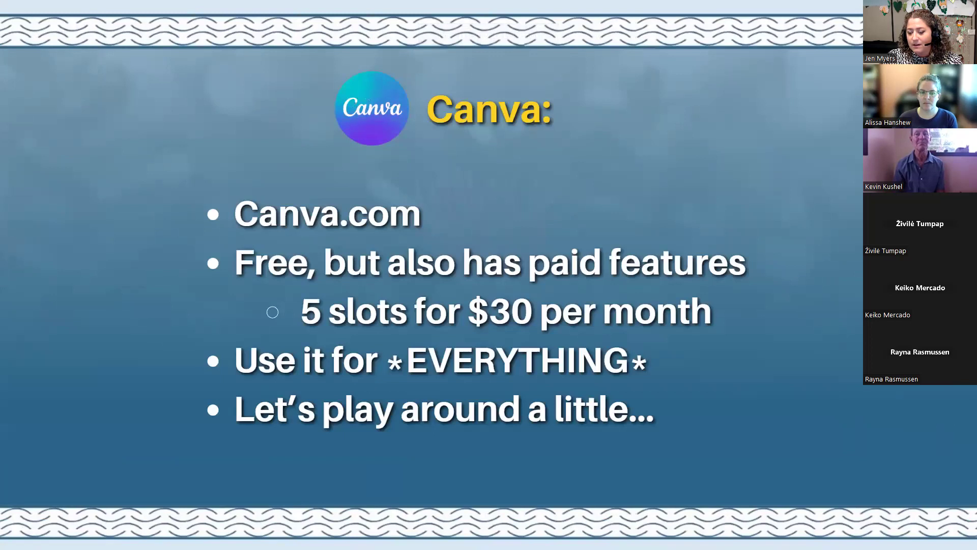
key(Right)
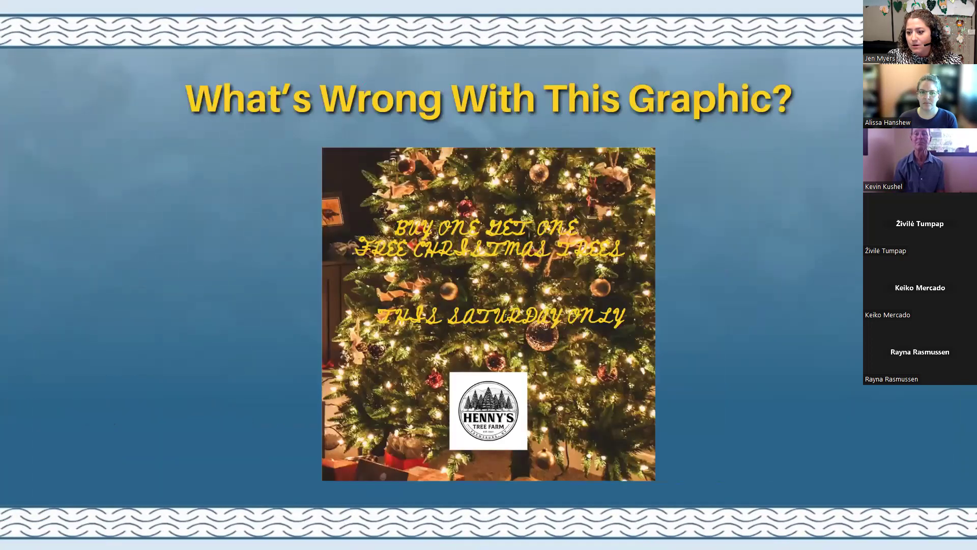
key(Left)
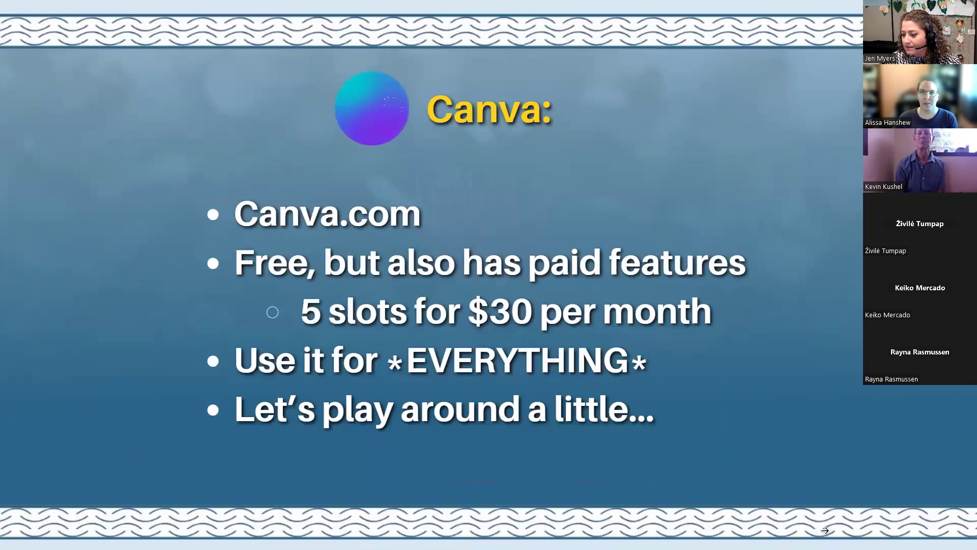
mouse_move(860, 529)
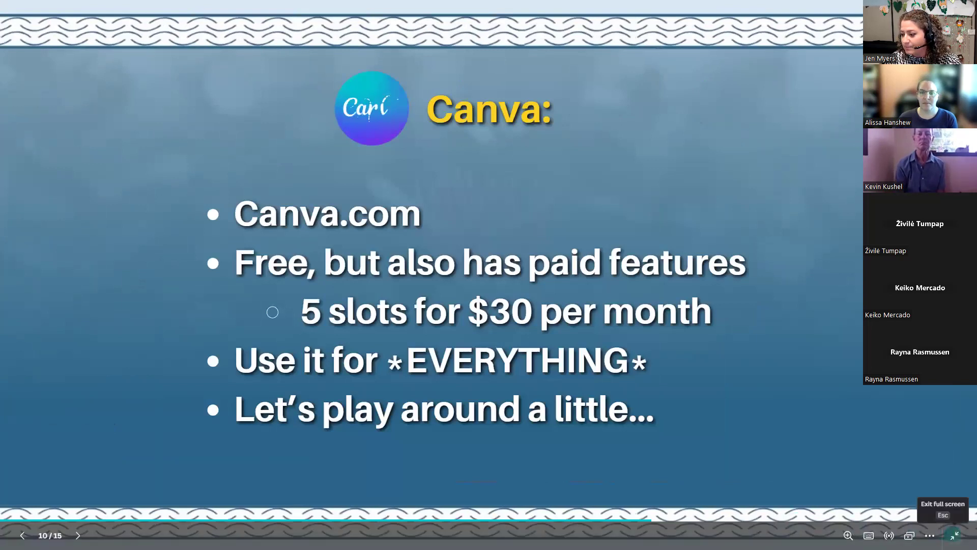
click(955, 535)
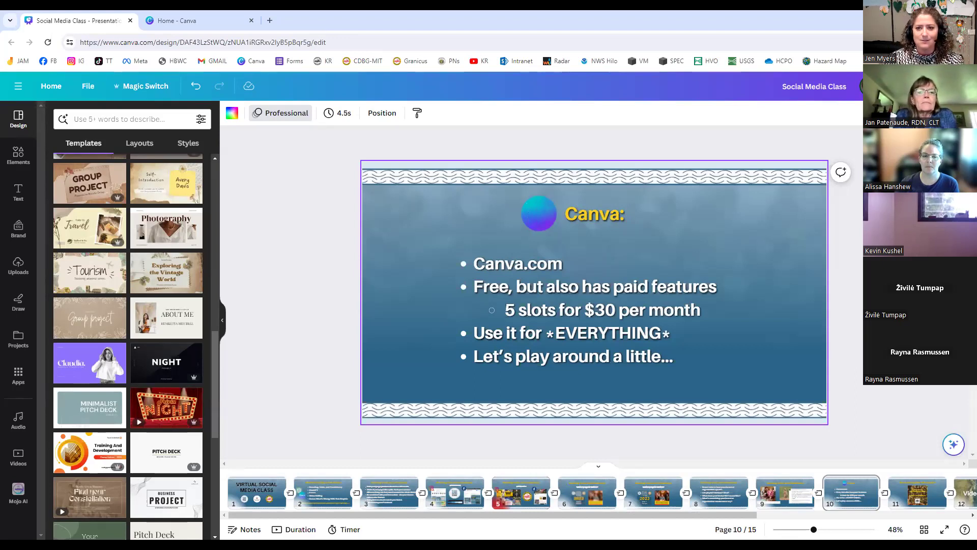
Step: Look through the recent designs on the Canva home page and the Projects overview, and return to the home page
click(183, 24)
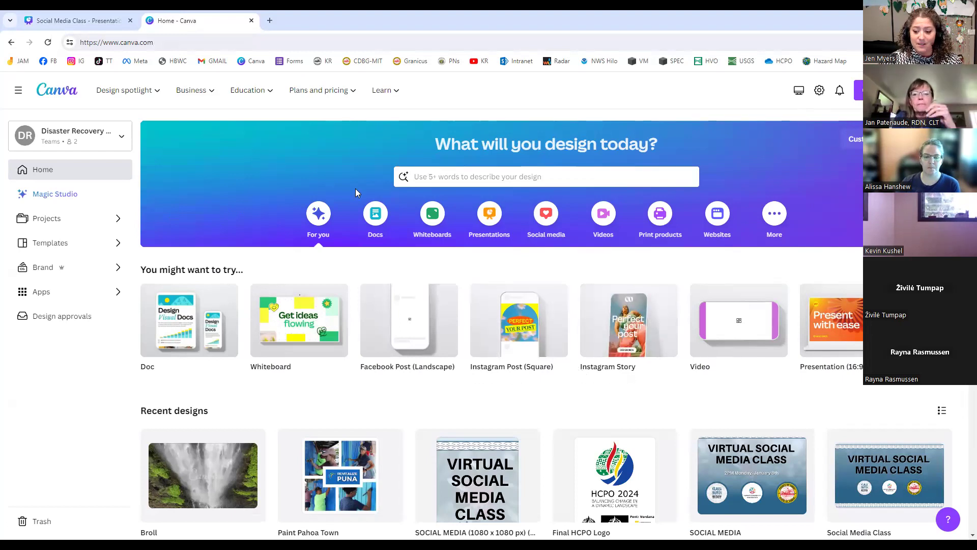
scroll(367, 193, down, 3)
scroll(378, 198, down, 1)
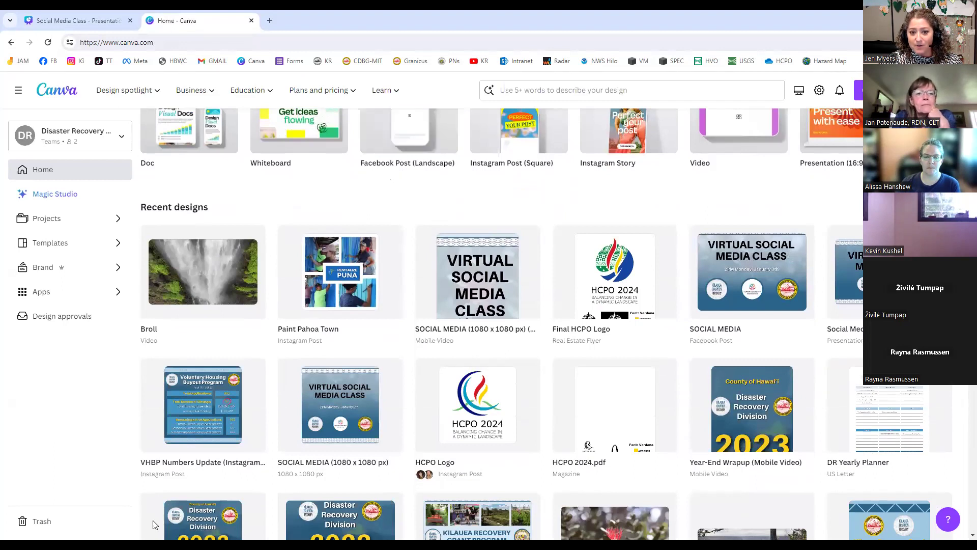
scroll(127, 305, up, 4)
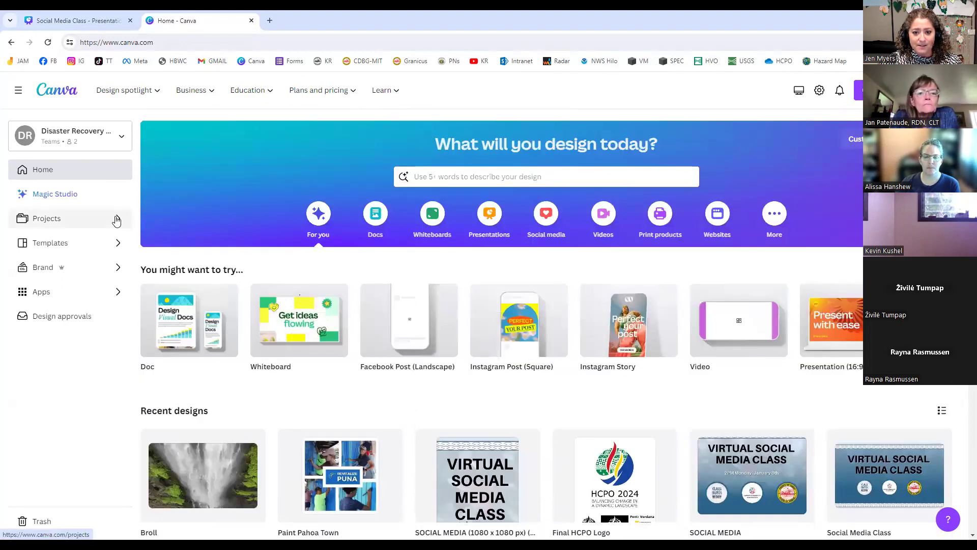
click(116, 219)
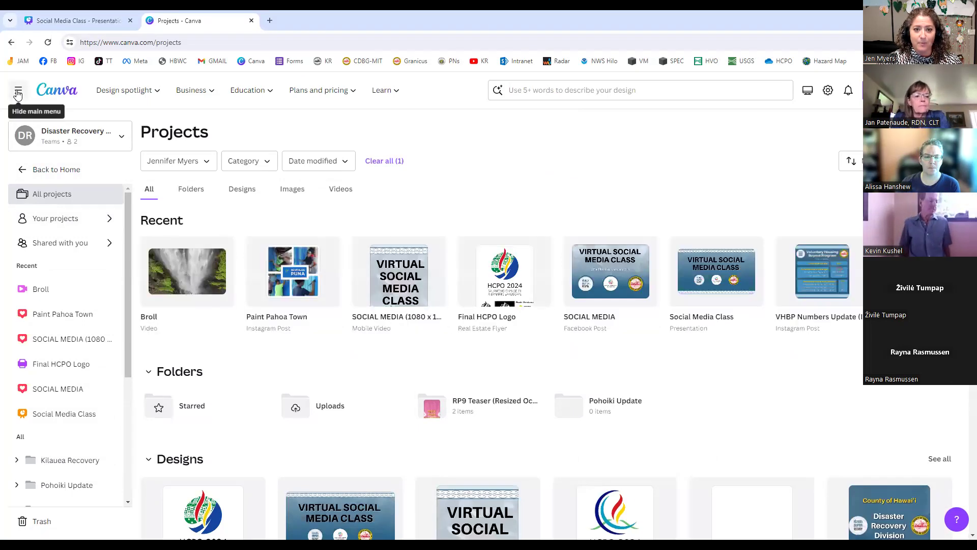
click(48, 90)
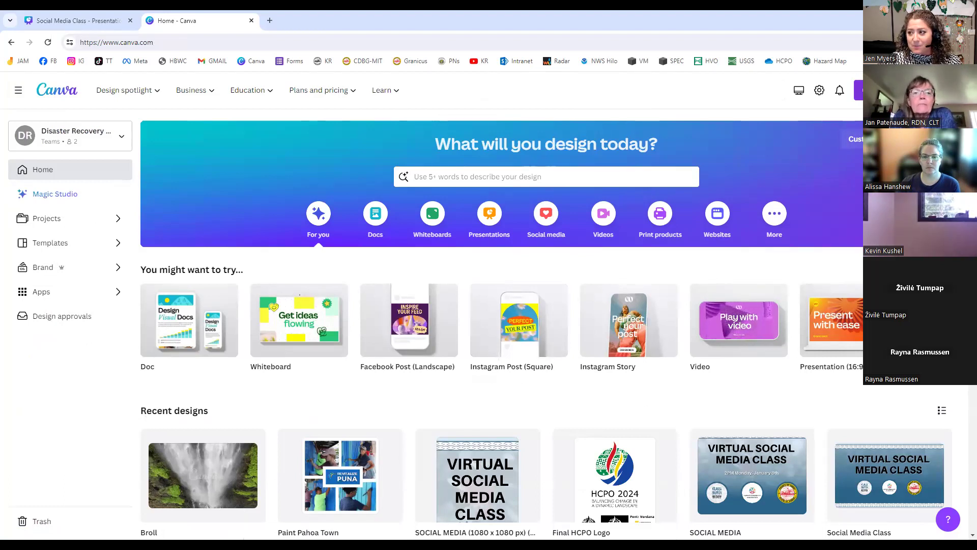
Step: Create a new Instagram Post (Square) design and browse its suggested templates
click(859, 90)
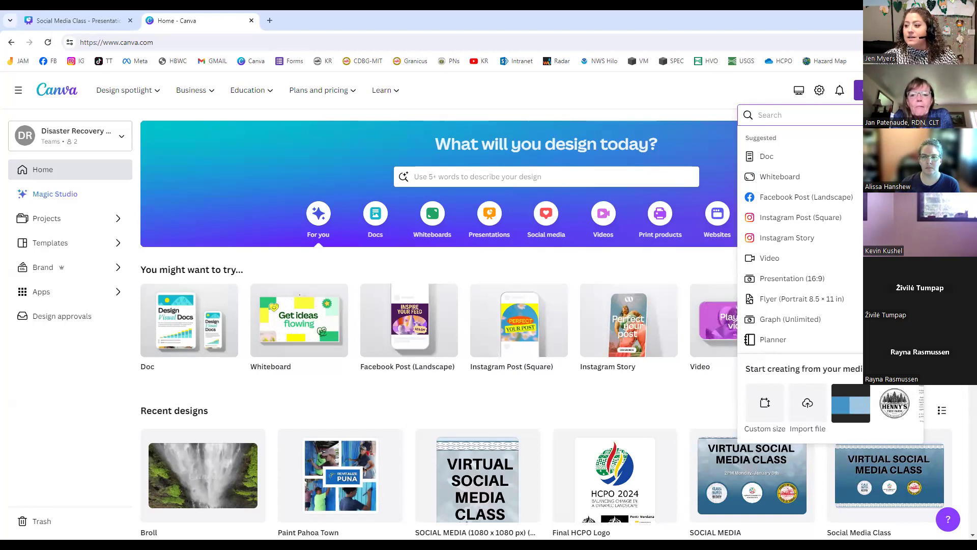
click(796, 218)
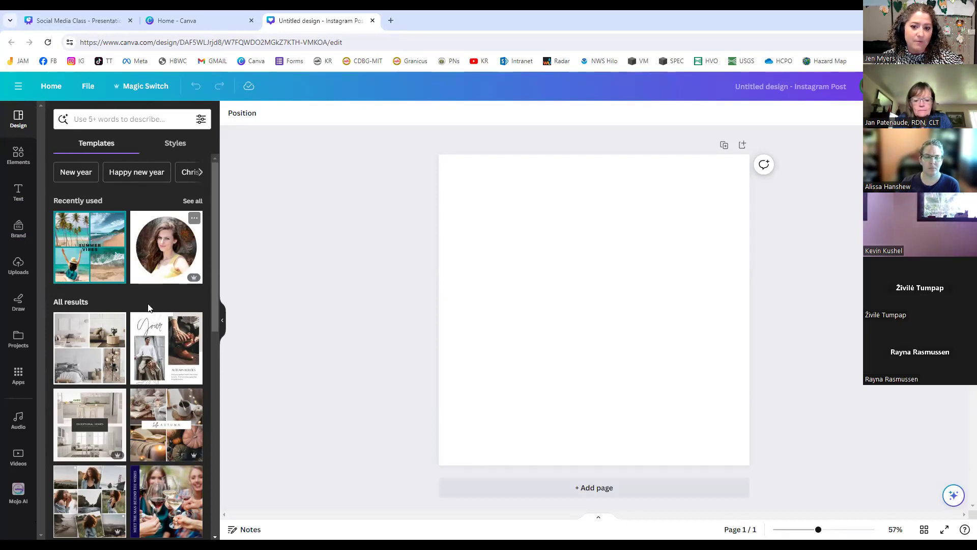
scroll(145, 312, down, 5)
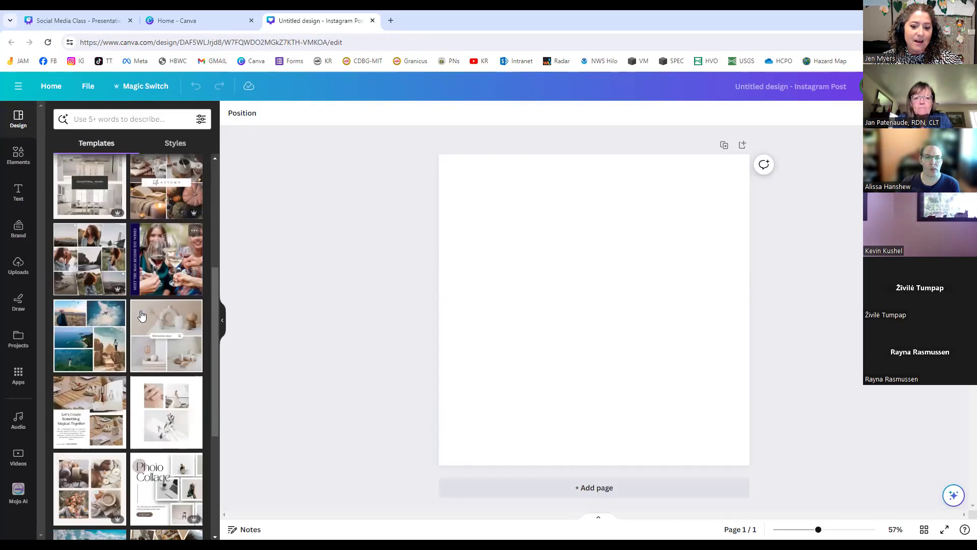
scroll(142, 316, down, 6)
scroll(133, 310, up, 5)
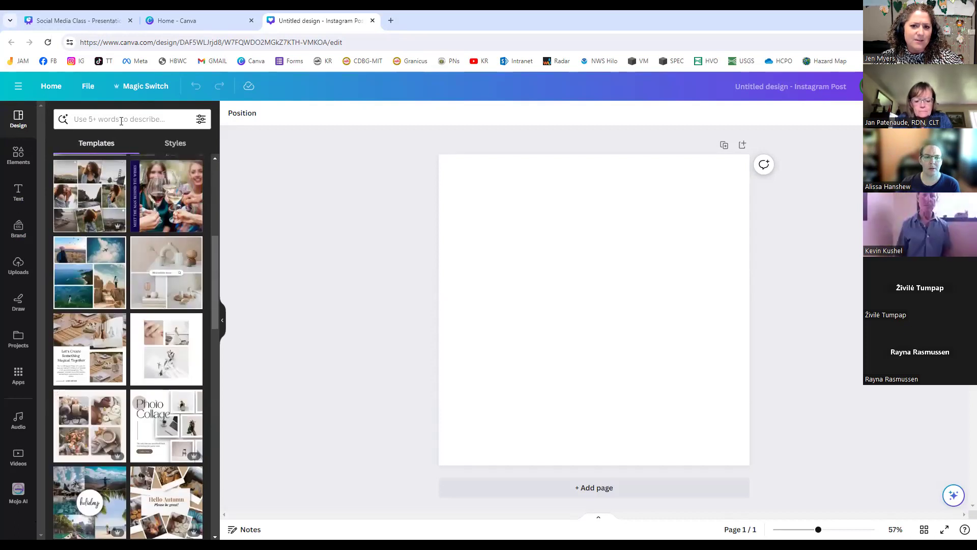
Step: Search the design templates for "garage sale"
click(121, 121)
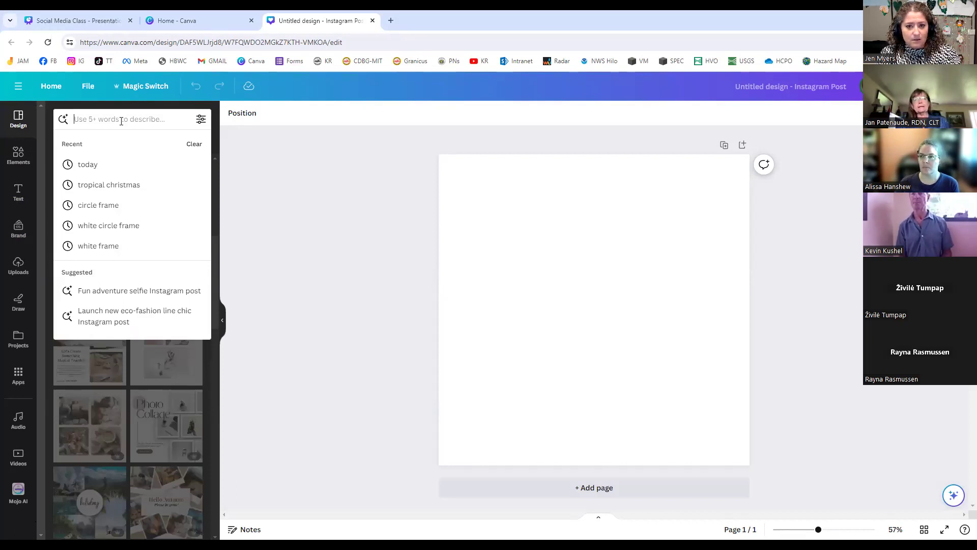
text(g)
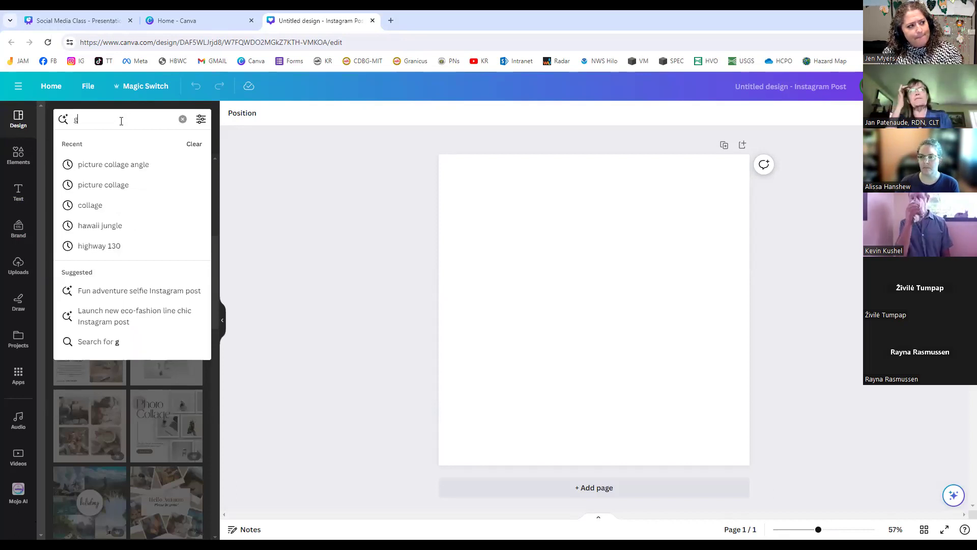
text(arage sale)
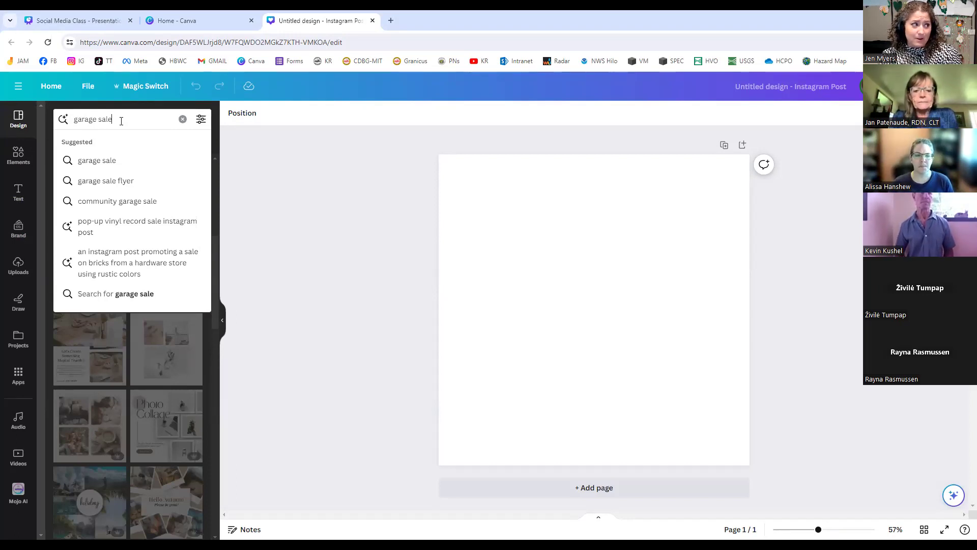
key(Return)
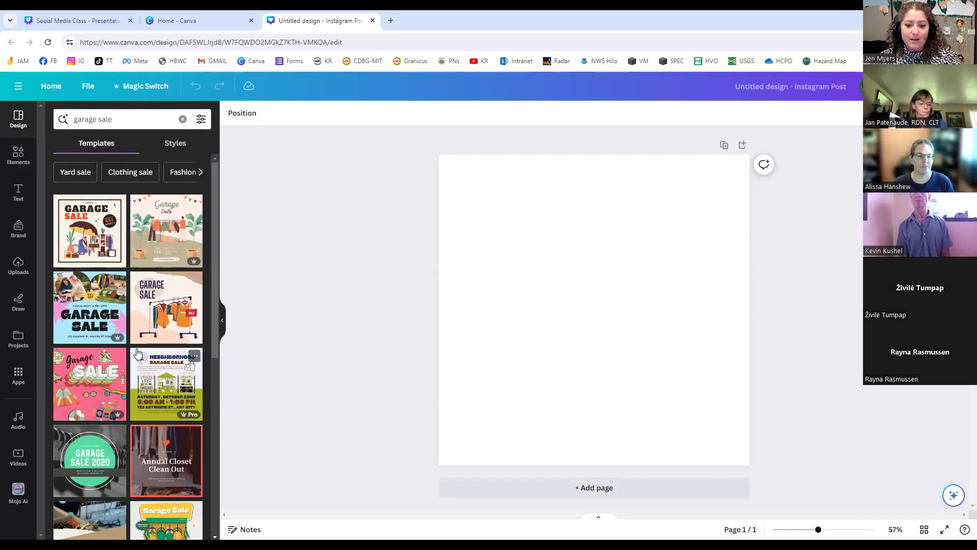
Step: Apply the black and green Summer Garage Sale template with tropical leaves to the blank page
scroll(138, 352, down, 2)
scroll(138, 353, down, 5)
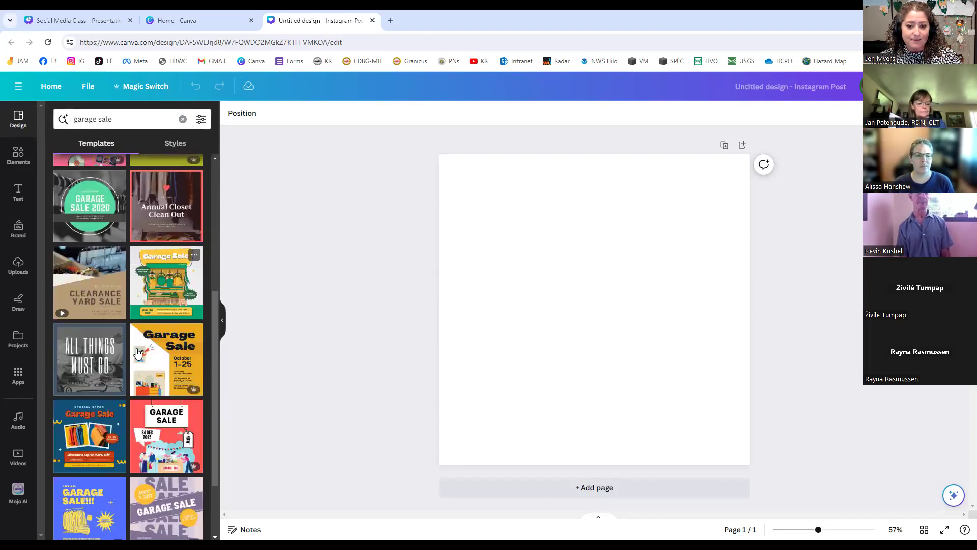
scroll(137, 353, down, 3)
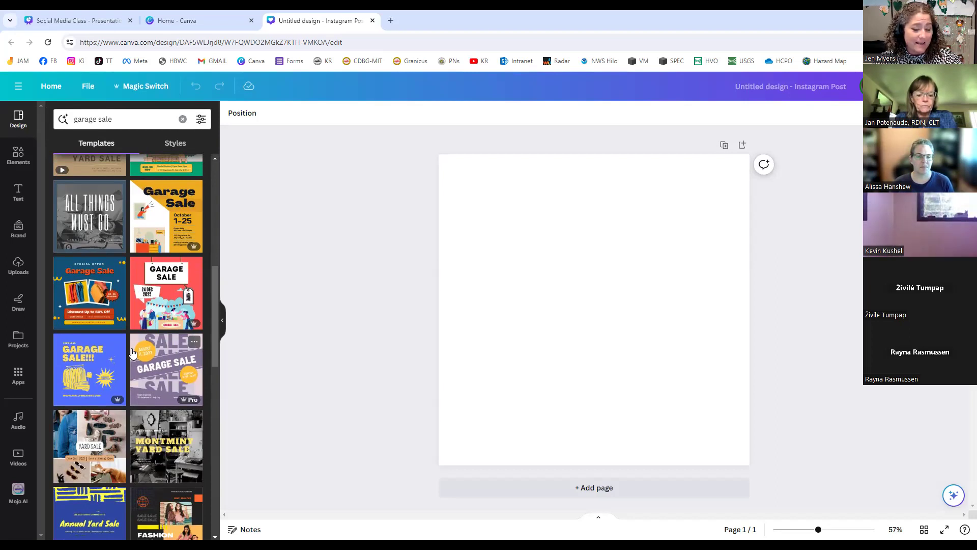
scroll(151, 312, down, 5)
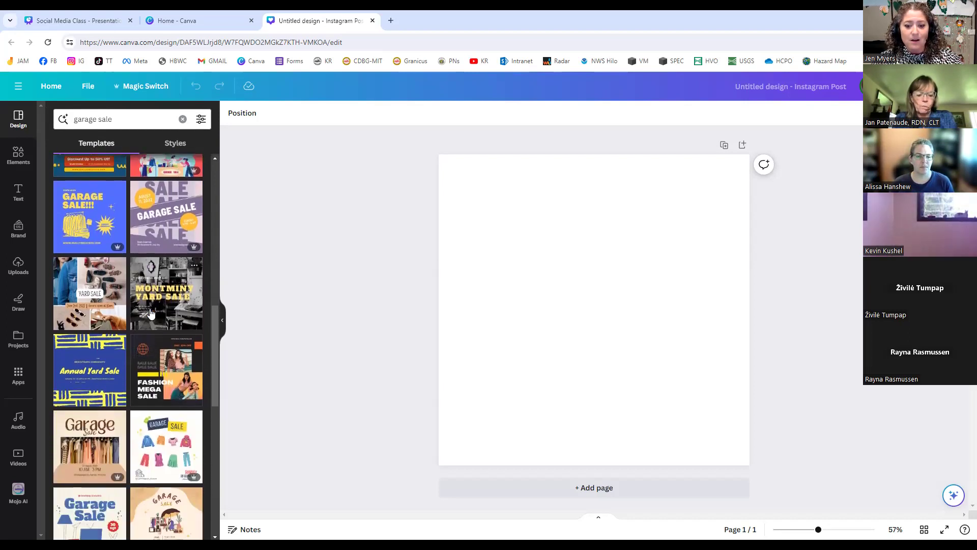
scroll(150, 313, down, 6)
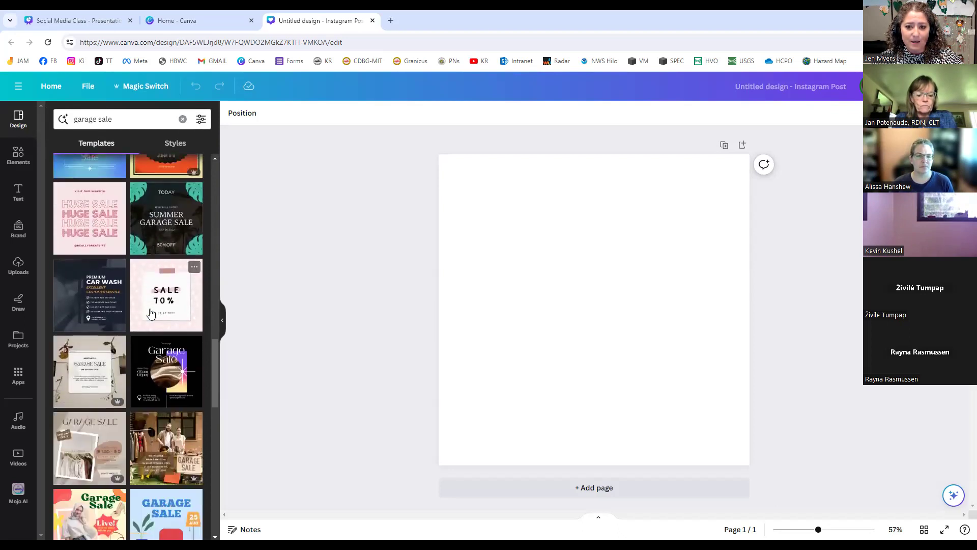
click(164, 199)
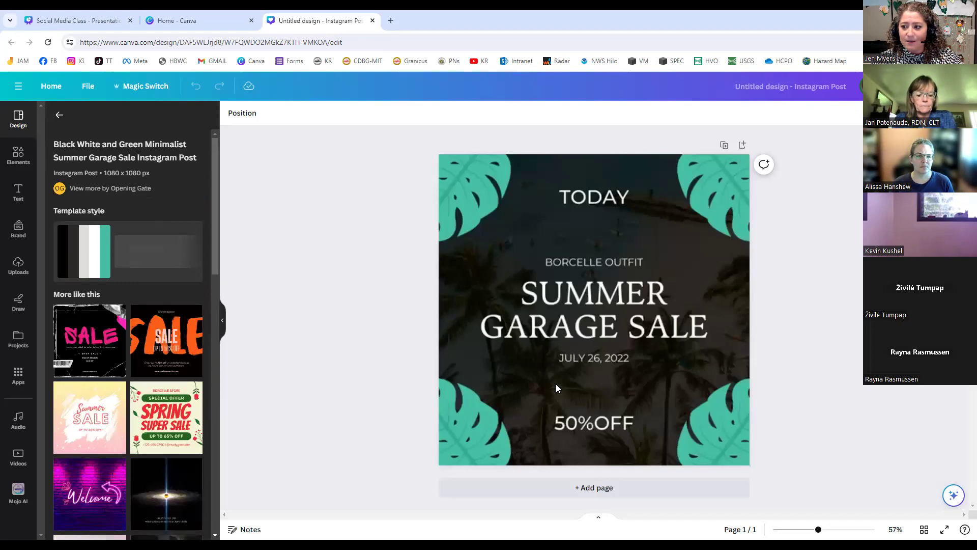
Step: Replace the "SUMMER GARAGE SALE" headline with "LEILANI COMMUNITY SALE"
click(562, 210)
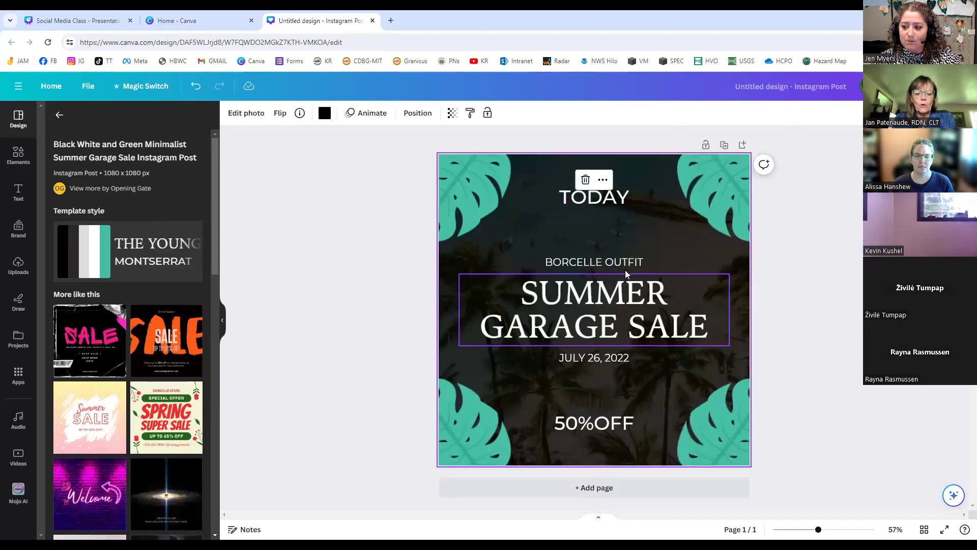
double_click(618, 303)
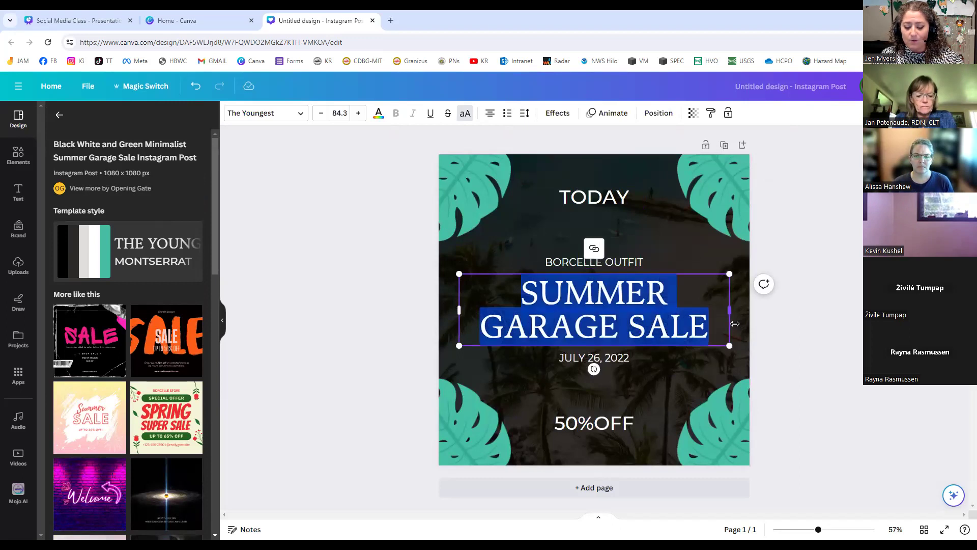
text(LEI)
text(LANI)
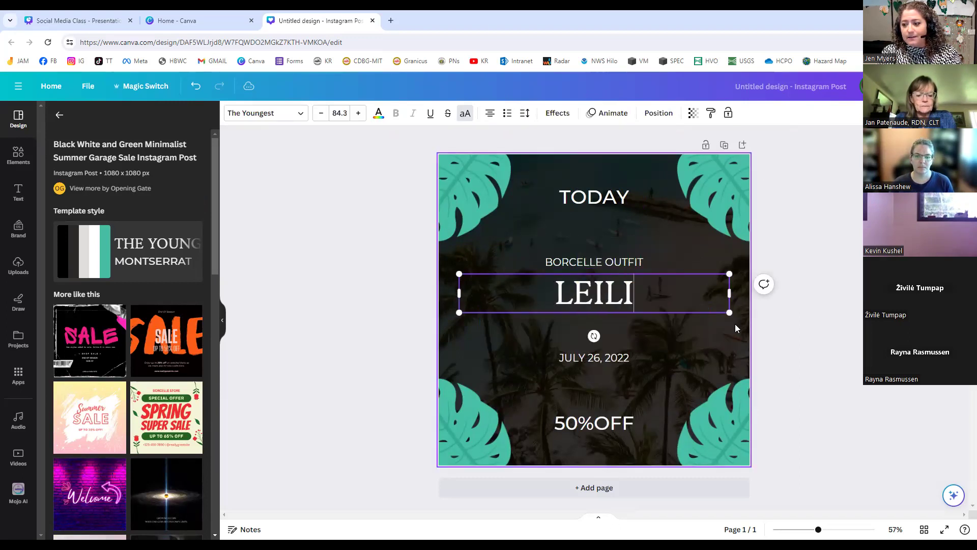
text( G)
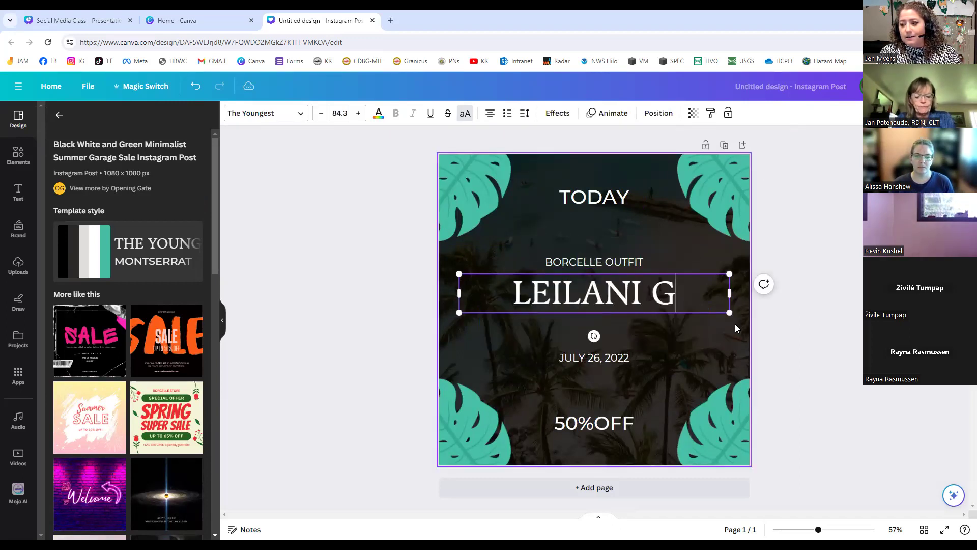
key(BackSpace)
text(COMMU)
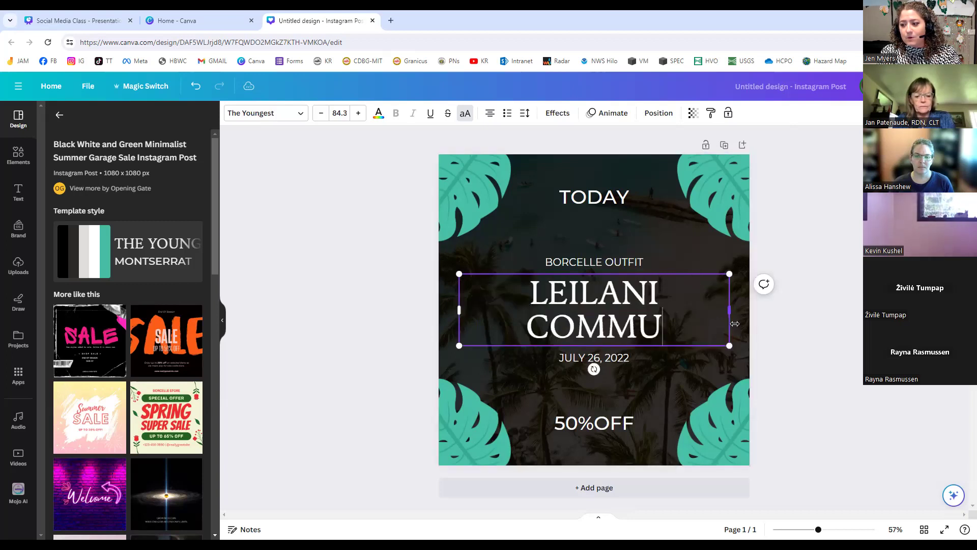
text(NITY SALE)
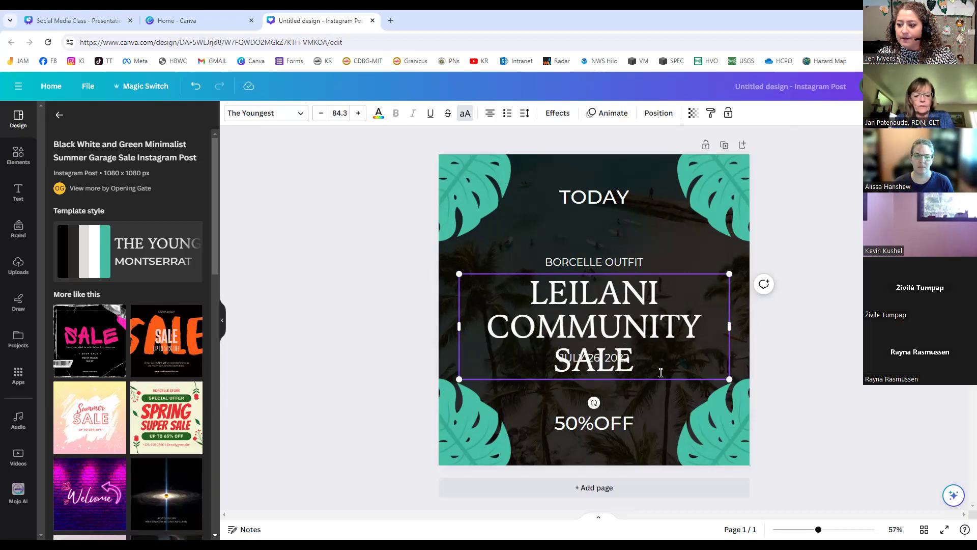
Step: Reduce the whole headline's font size to 73.3 and scale its text box up to the page's right edge, at size 78.9
drag(644, 359, 535, 290)
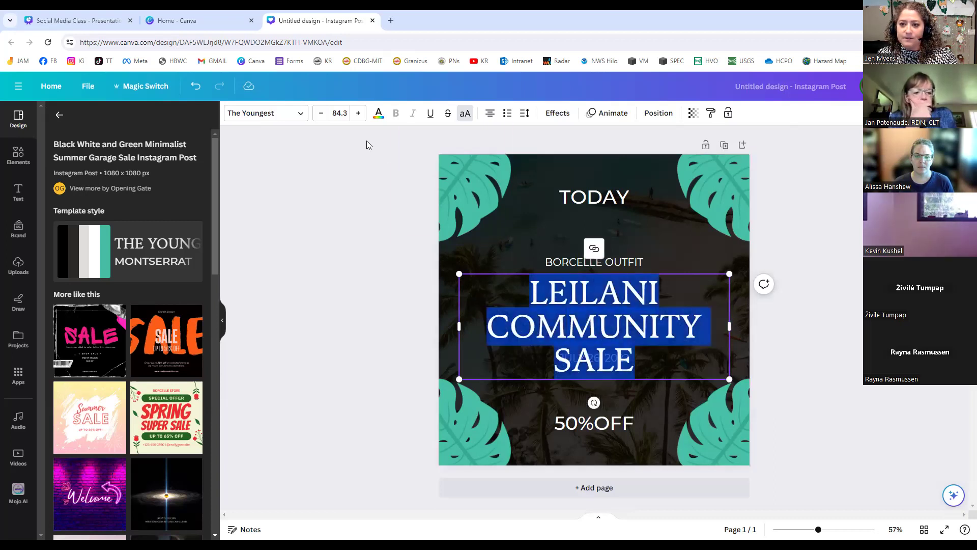
click(320, 114)
click(319, 114)
click(319, 114)
click(320, 114)
click(320, 114)
click(320, 114)
click(321, 114)
click(321, 114)
click(320, 114)
click(321, 114)
click(321, 114)
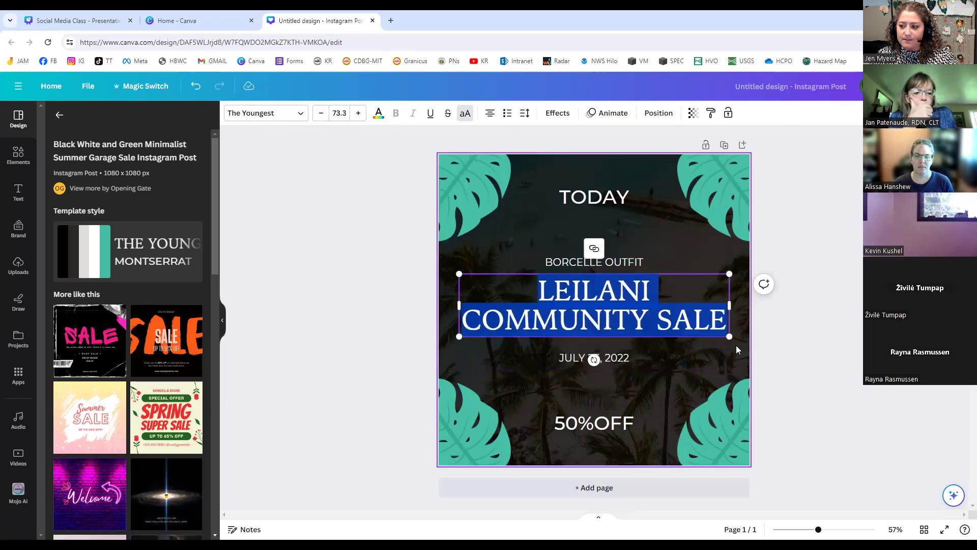
drag(729, 335, 751, 352)
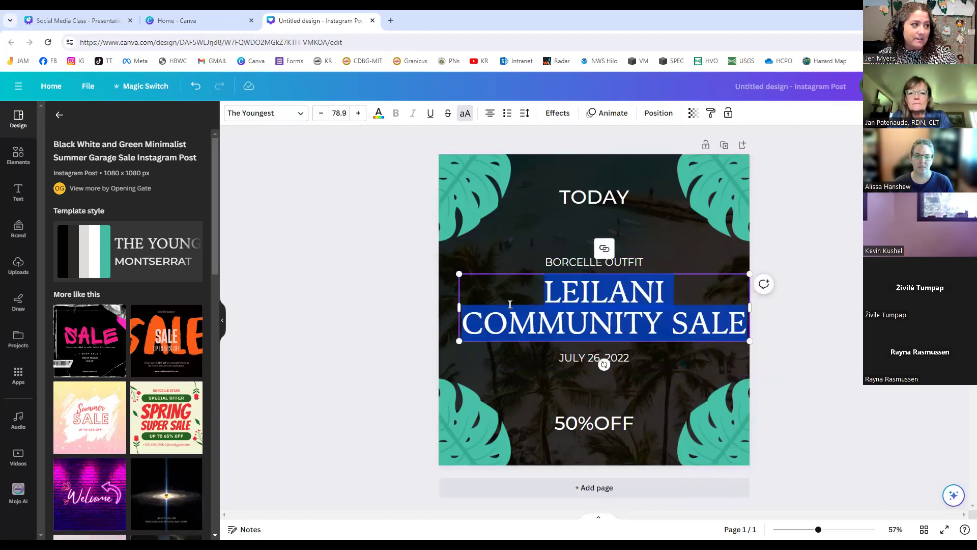
Step: Centre the "LEILANI COMMUNITY SALE" headline horizontally on the page, midway between the small text lines above and below it
click(428, 254)
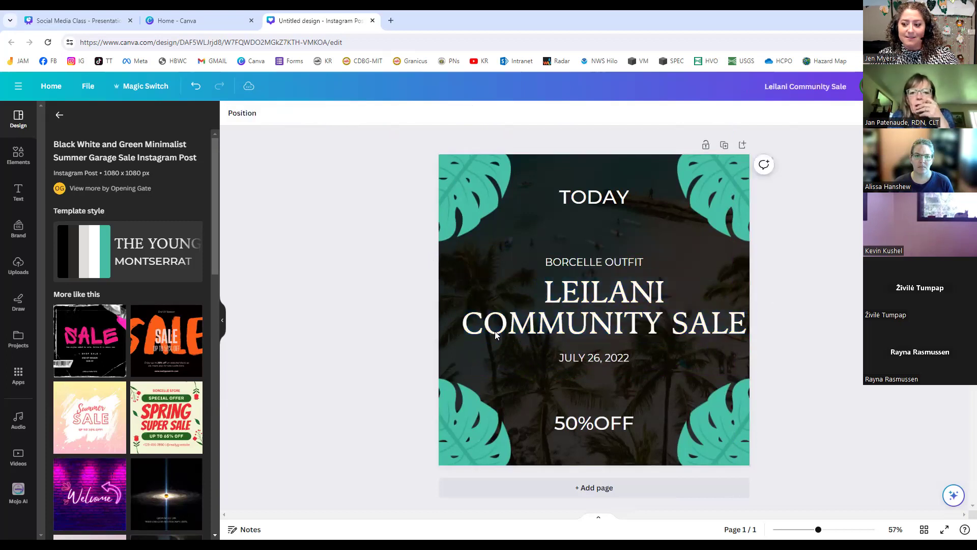
click(607, 291)
drag(606, 291, 596, 288)
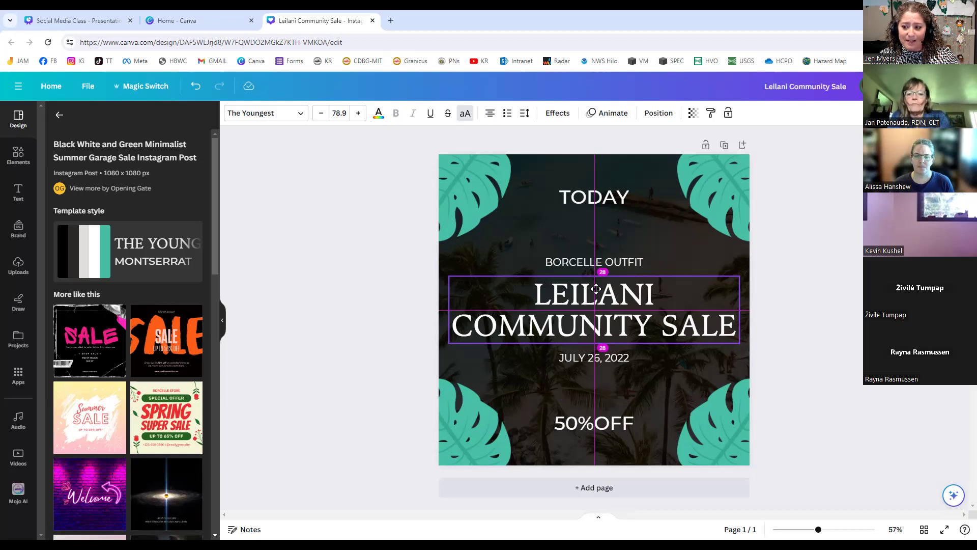
drag(596, 289, 597, 291)
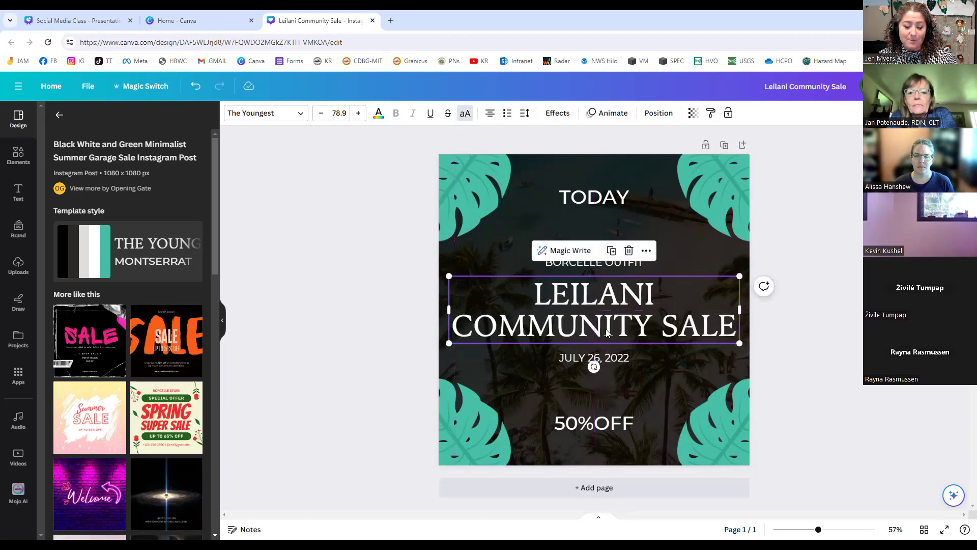
Step: Replace the "BORCELLE OUTFIT" line above the headline with "THE COMMUNITY CENTER"
click(588, 266)
click(584, 265)
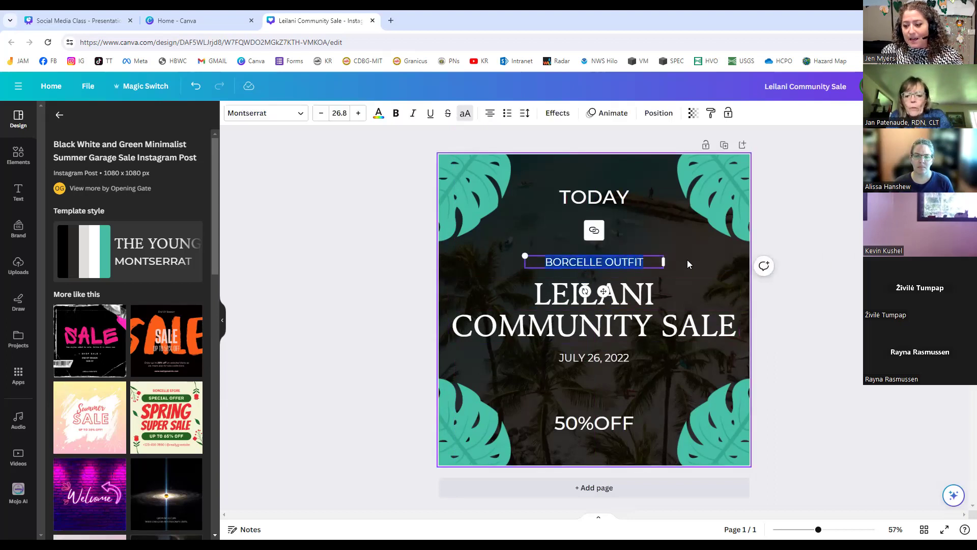
text(A)
key(BackSpace)
text(THE COMMUNITY CENTER)
Step: Replace the "TODAY" text near the page's upper edge with "SATURDAY FEB 12"
click(590, 204)
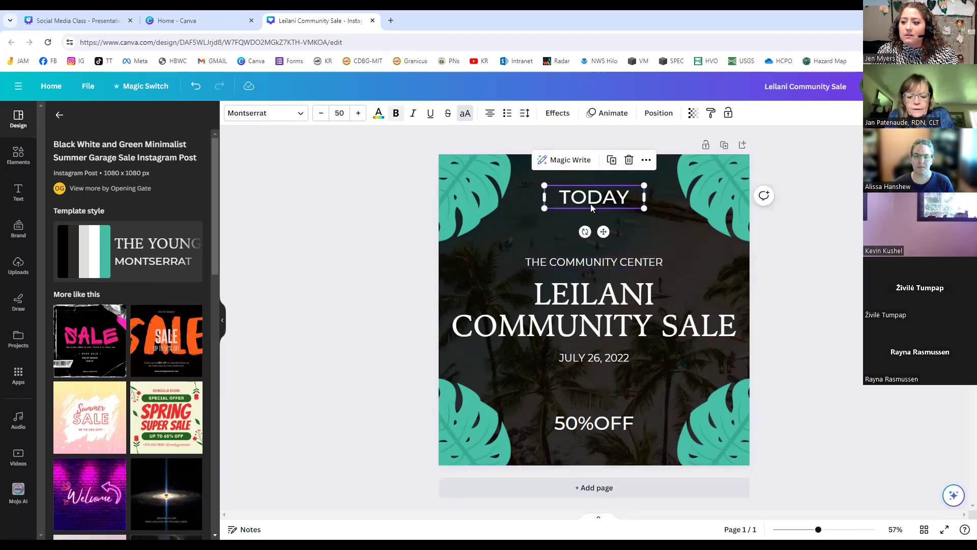
double_click(590, 204)
text(SATURDA)
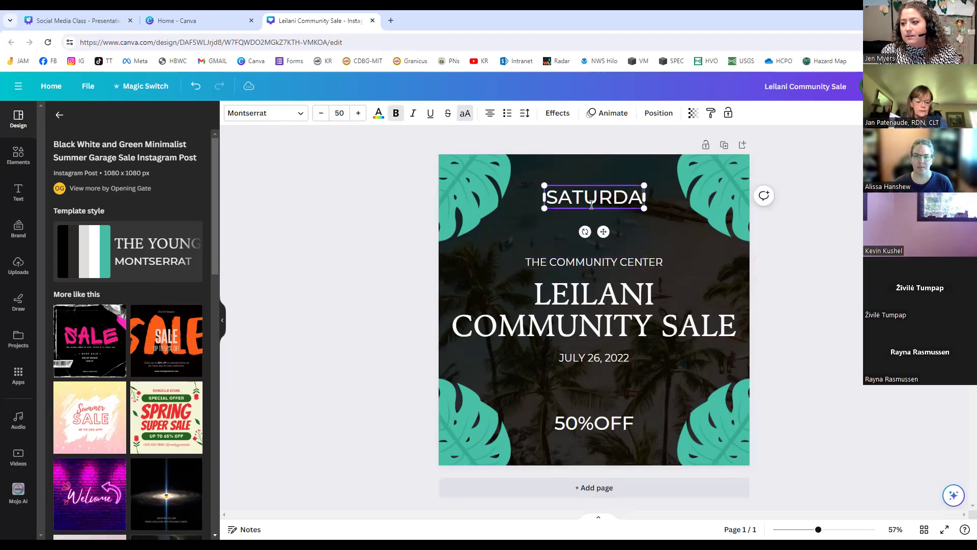
text(Y FEB)
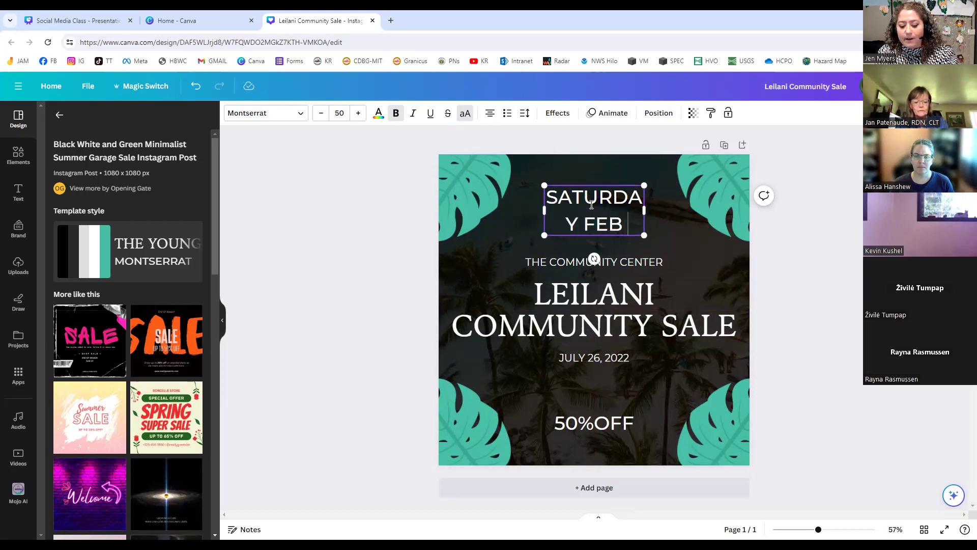
text( 12)
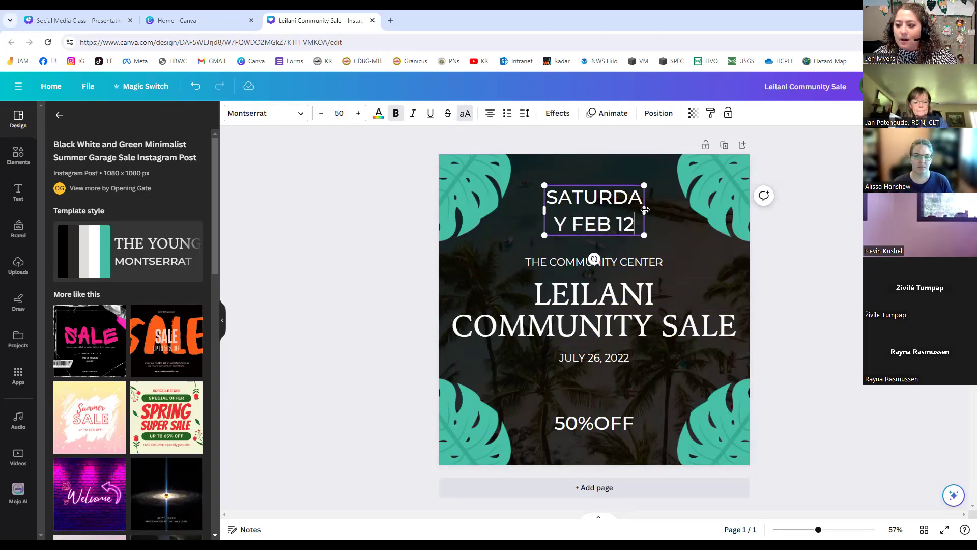
Step: Widen the day-and-date text box so "SATURDAY" fits on one line, and centre the box horizontally on the page
drag(646, 210, 665, 210)
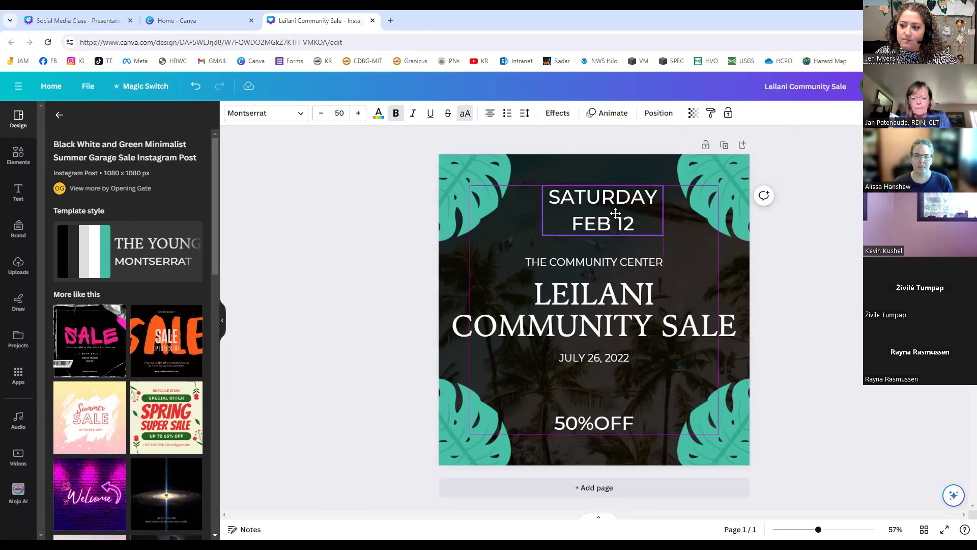
drag(620, 213, 609, 213)
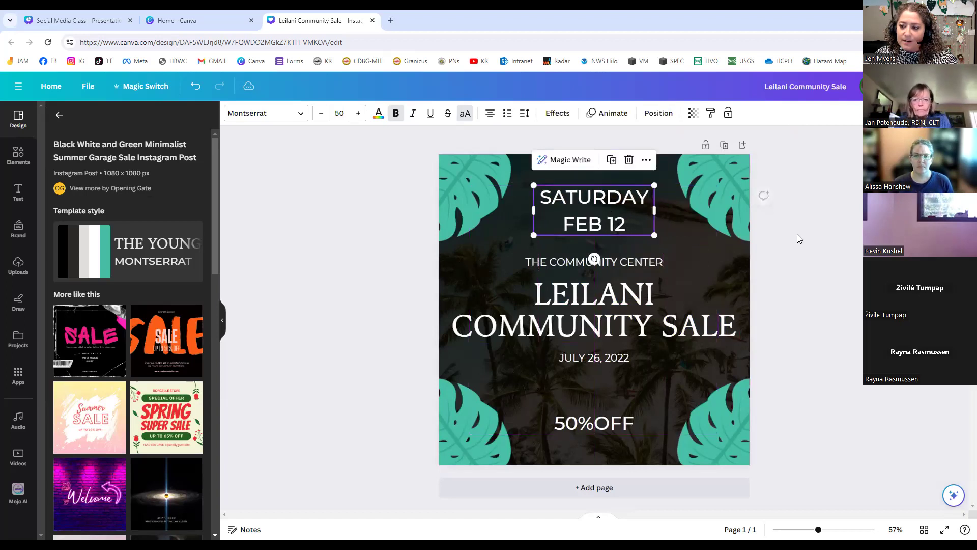
click(800, 238)
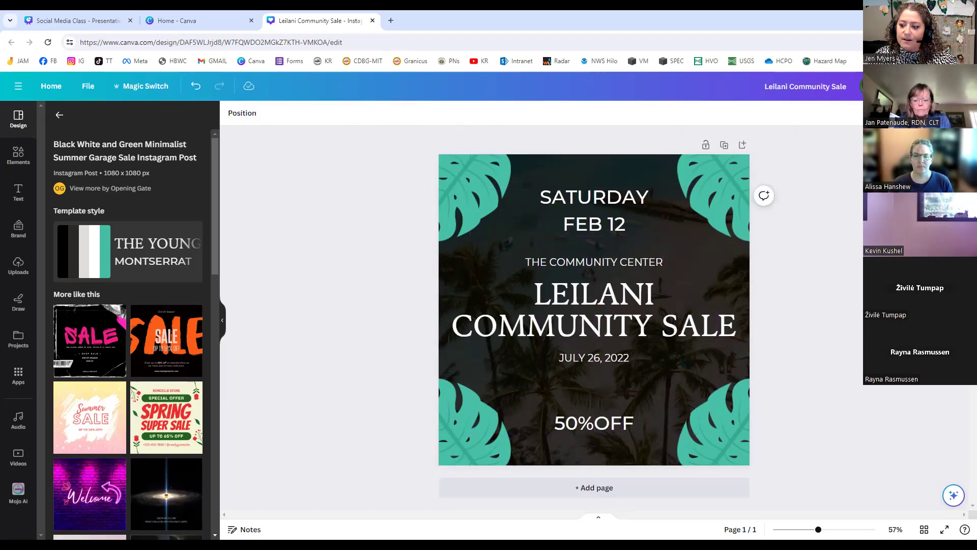
Step: Delete the "JULY 26, 2022" and "50%OFF" lines, and move the headline slightly down the page
click(603, 357)
key(Delete)
click(617, 421)
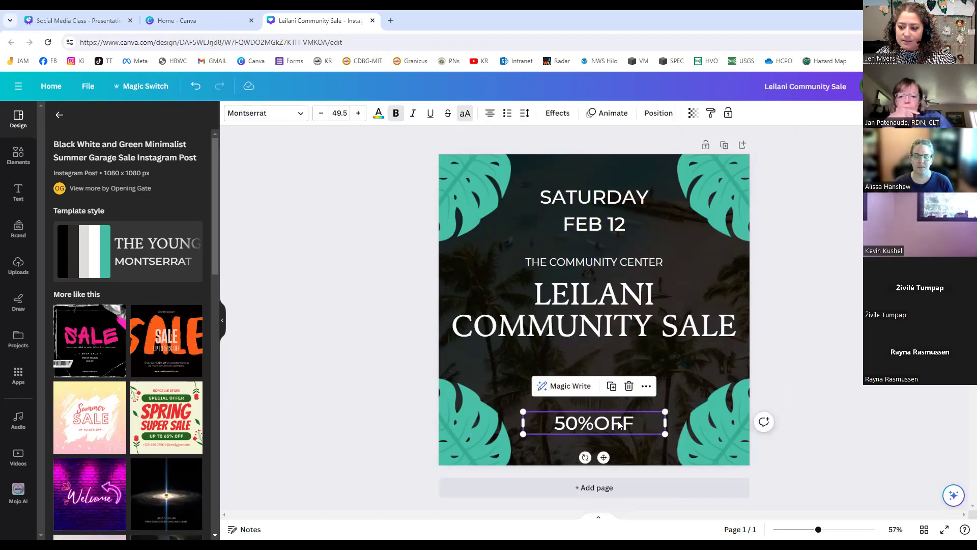
key(Delete)
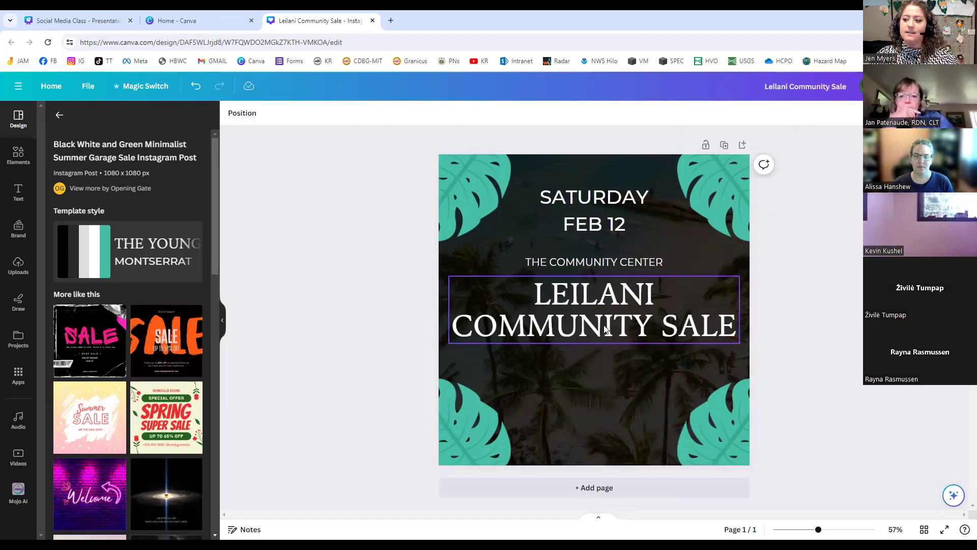
drag(605, 330, 605, 336)
click(357, 280)
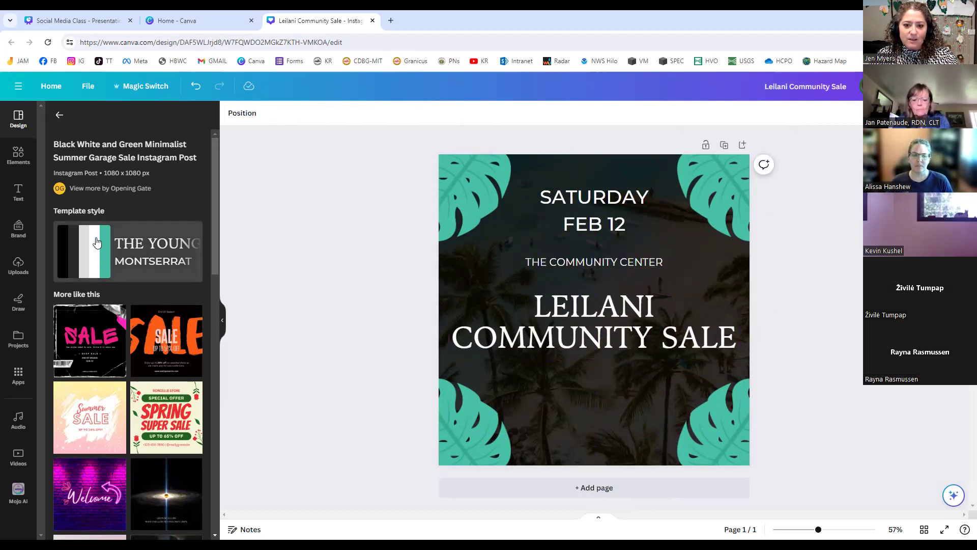
Step: Try several shuffled colour variations of the template style on the post
scroll(97, 241, down, 9)
scroll(98, 245, up, 9)
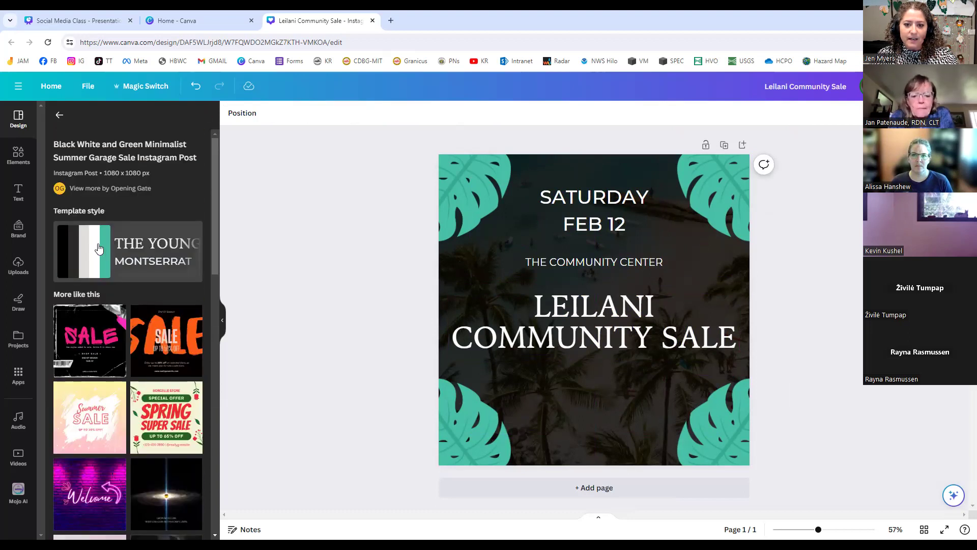
click(98, 248)
click(98, 248)
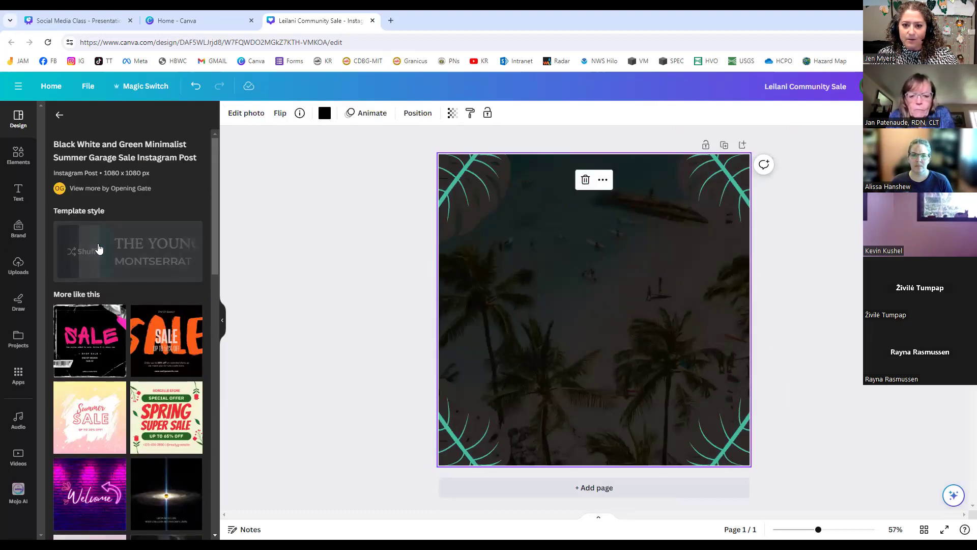
click(92, 258)
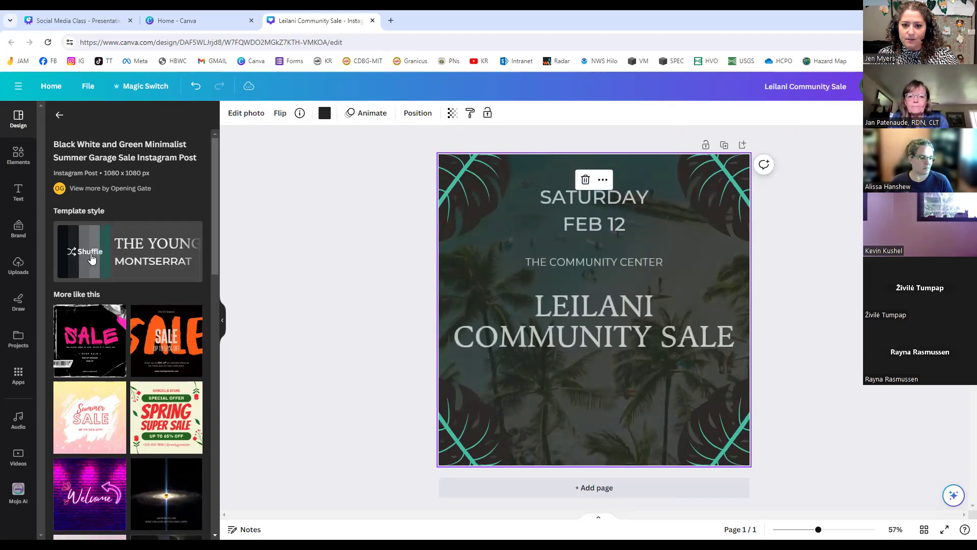
click(91, 259)
click(92, 258)
click(92, 258)
click(91, 259)
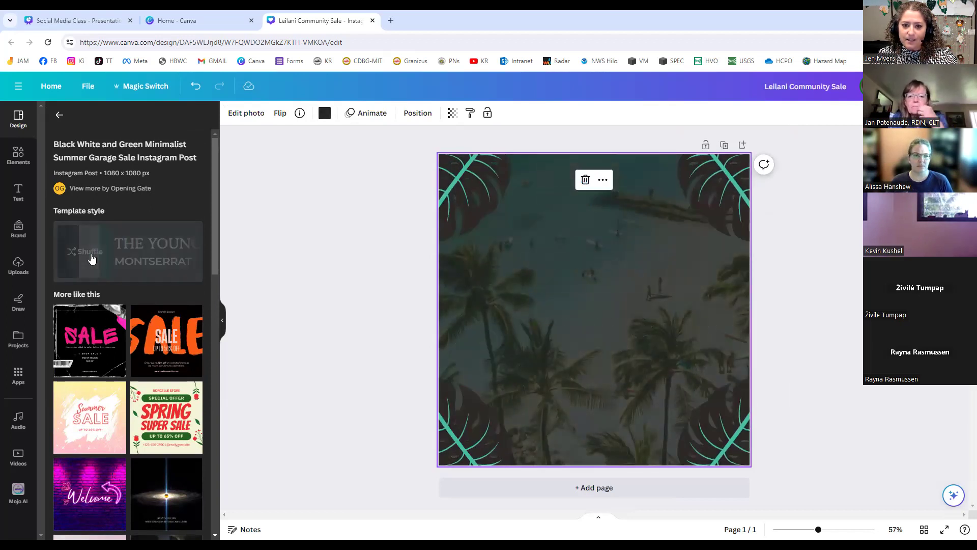
Step: Undo all the template style shuffles, back to the bright green leaves on the black background
key(ctrl+z)
key(ctrl+z)
key(ctrl+z)
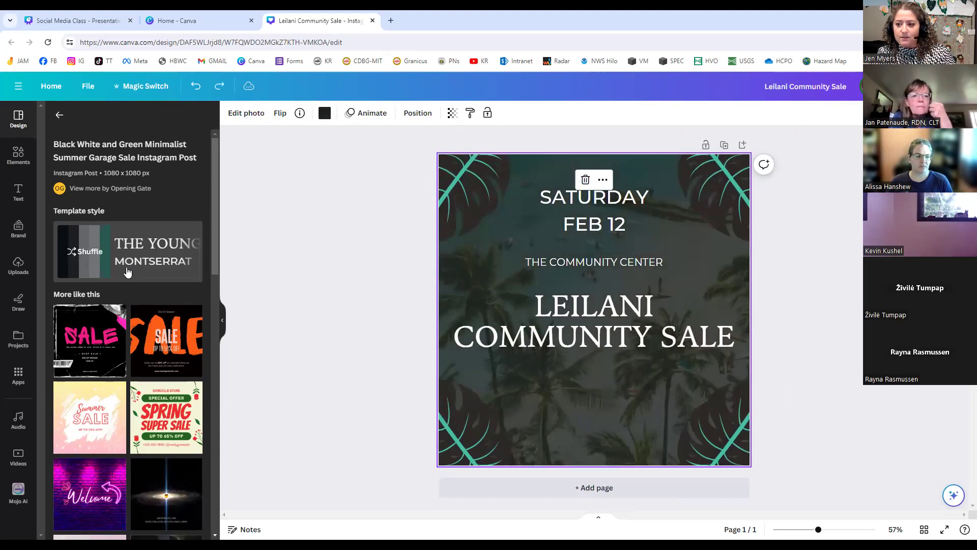
key(ctrl+z)
key(ctrl+z)
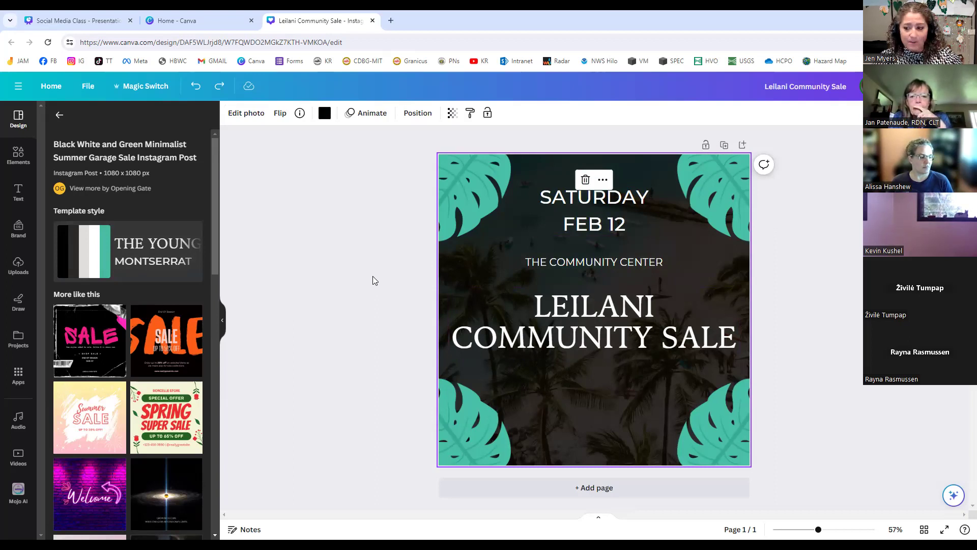
Step: Move the upper-left leaf further into the page, and shift all four corner leaves together slightly up and to the left
drag(484, 182, 504, 211)
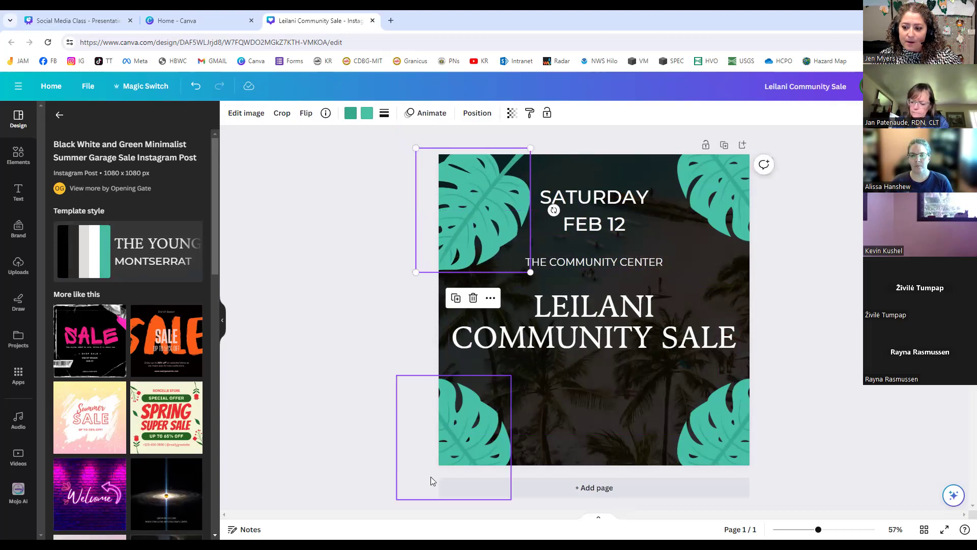
click(449, 454)
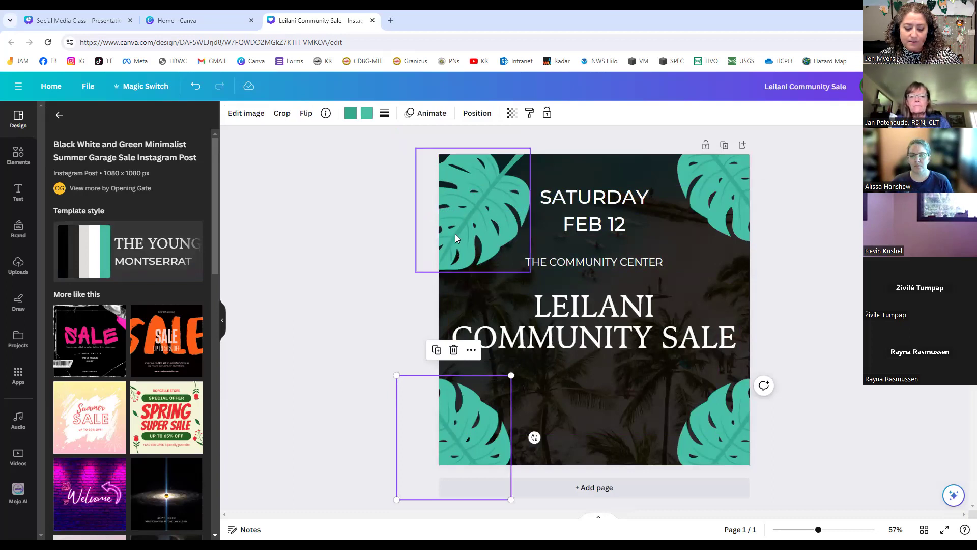
shift+click(467, 211)
shift+click(702, 202)
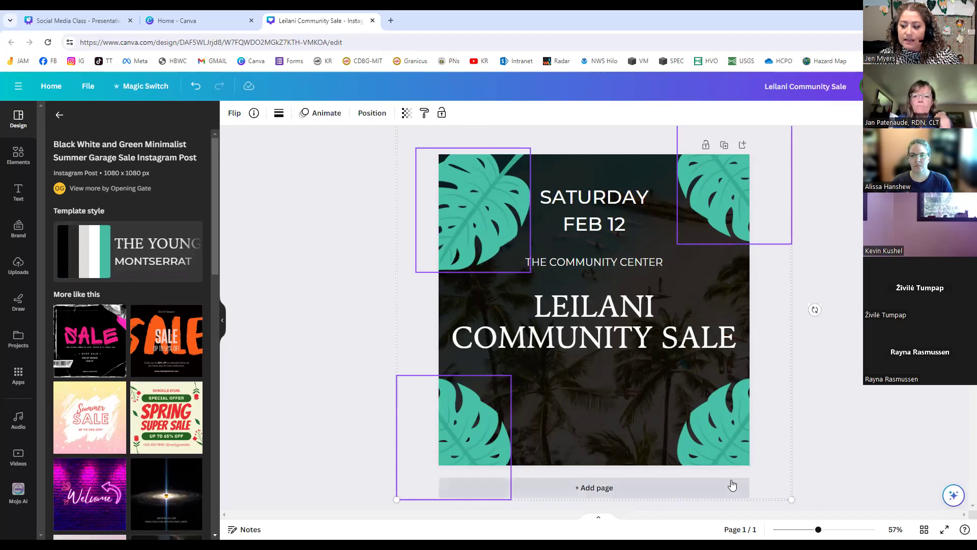
shift+click(726, 455)
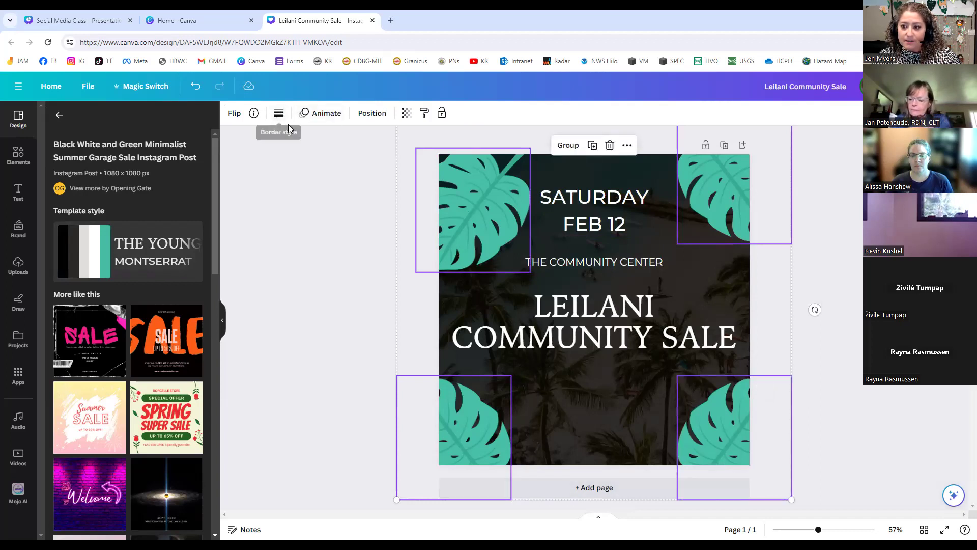
mouse_move(481, 212)
mouse_down()
mouse_move(445, 208)
mouse_move(484, 190)
mouse_move(478, 207)
mouse_move(480, 195)
mouse_up()
click(833, 277)
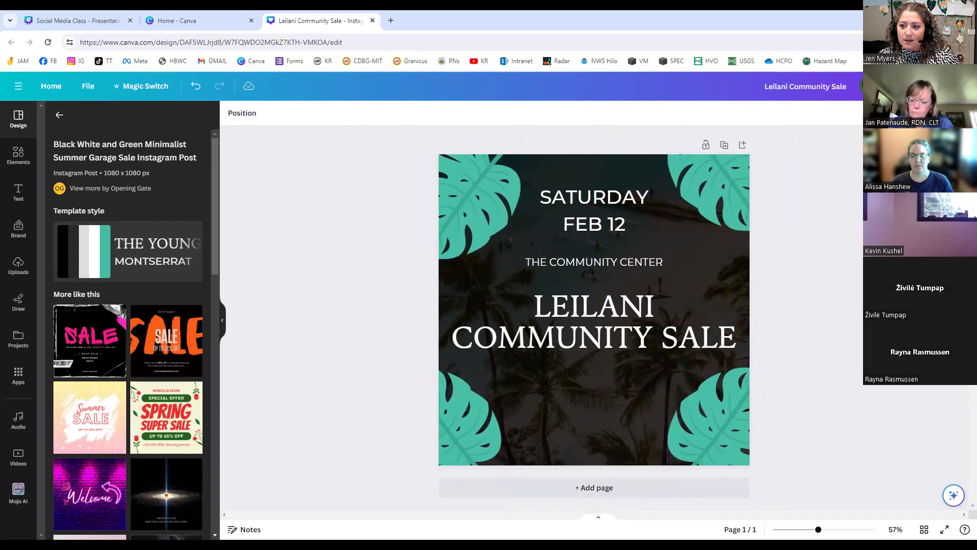
Step: Go back to the template search and search the design templates for "lehua"
click(59, 121)
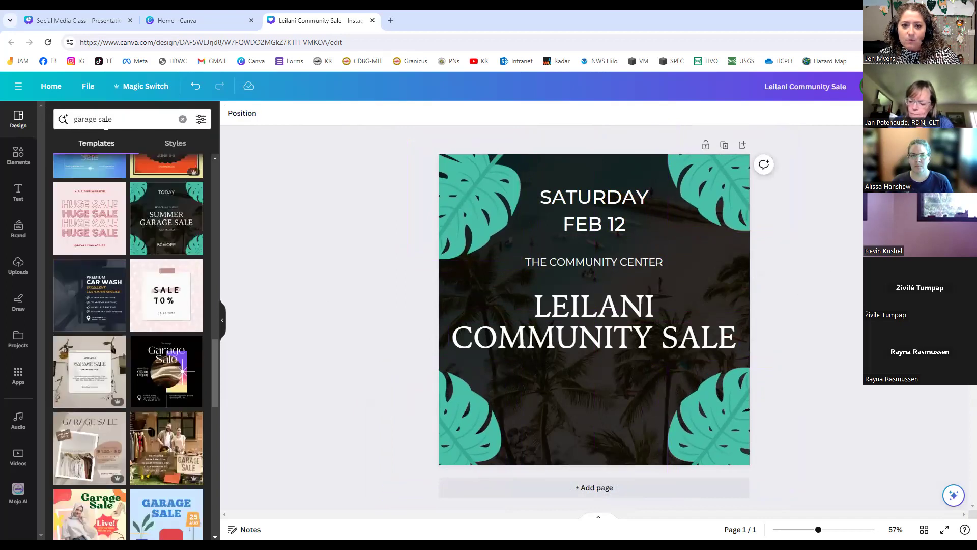
click(56, 122)
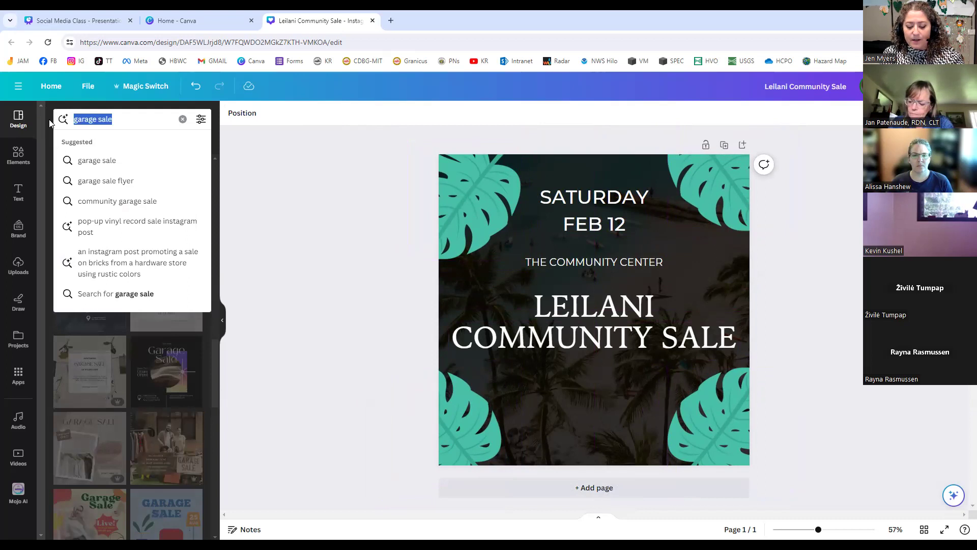
text(lei)
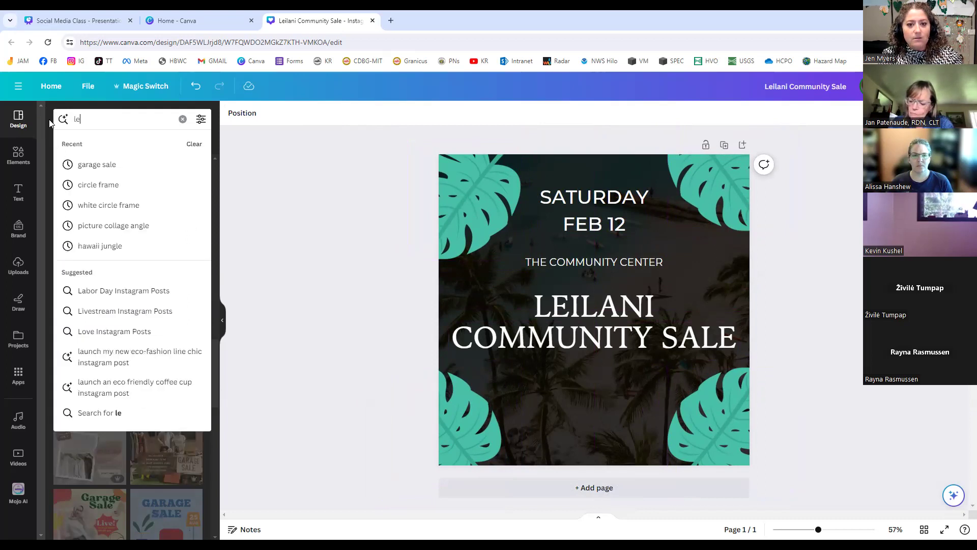
key(BackSpace)
text(hua)
key(Return)
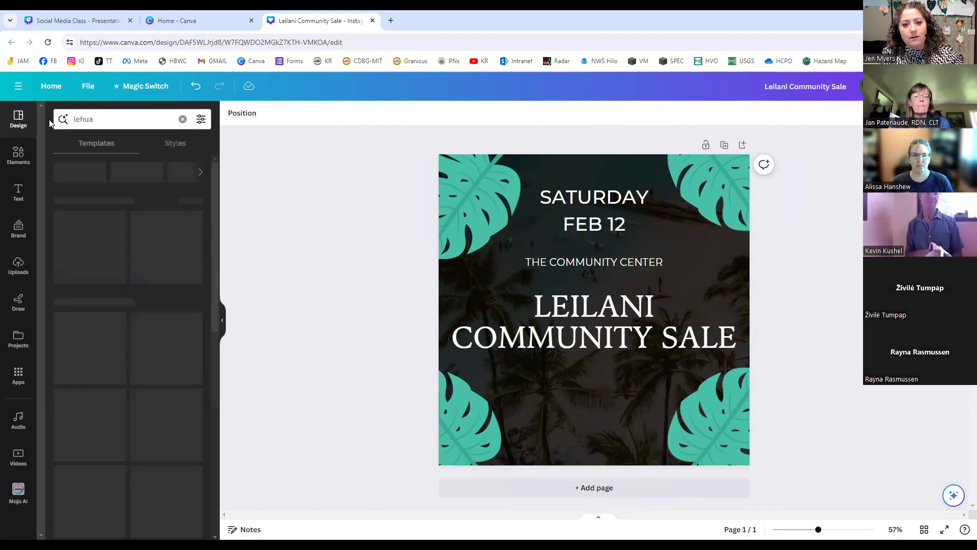
Step: Search the elements library for "lehua" and look through the graphics and photo results
click(19, 153)
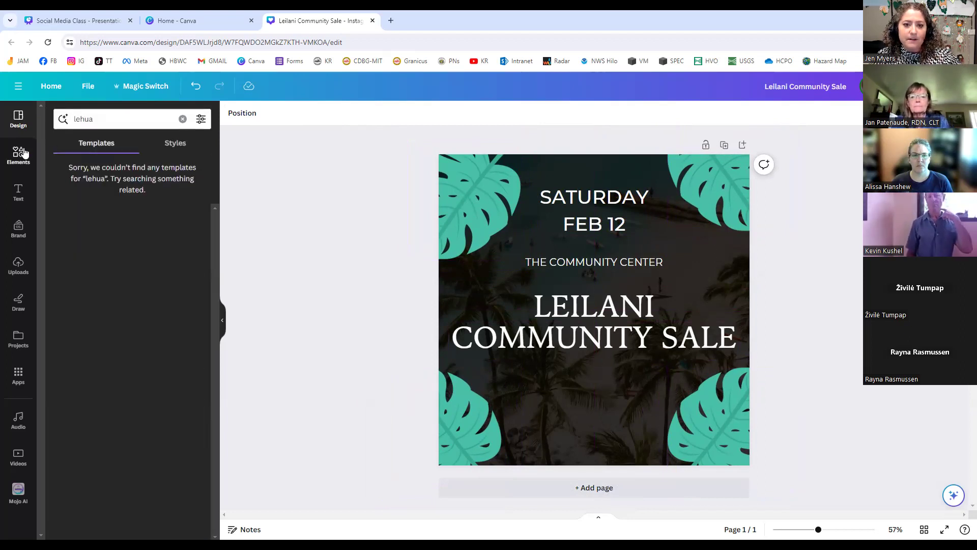
click(127, 120)
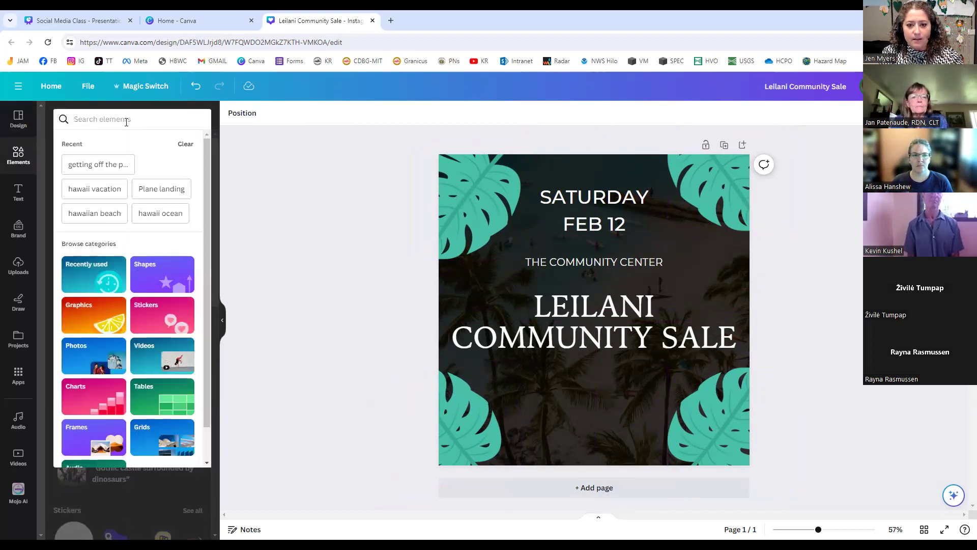
text(lehua)
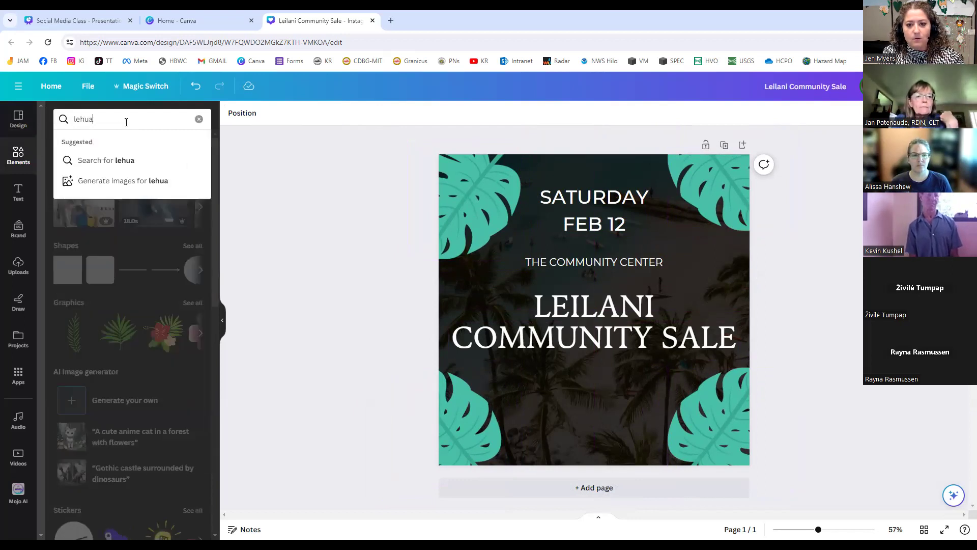
key(Return)
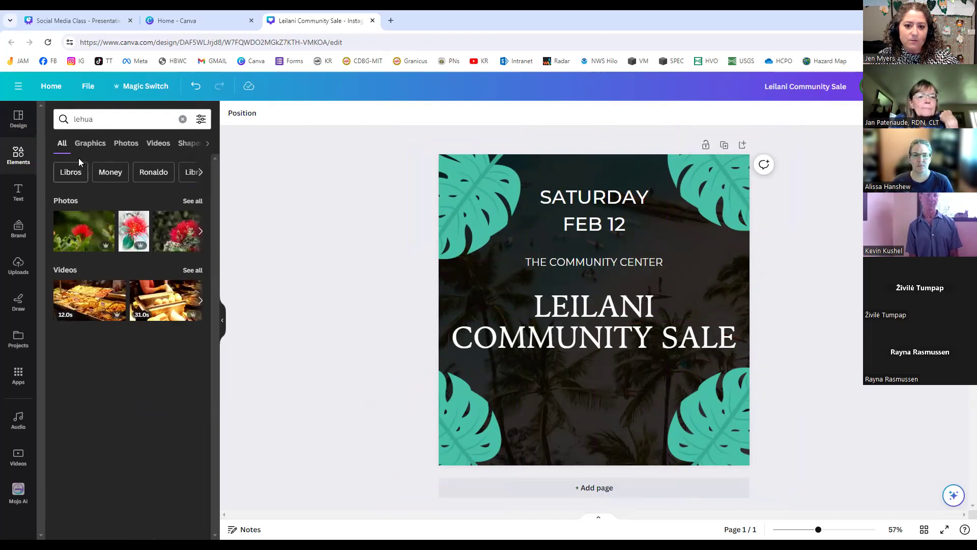
click(91, 144)
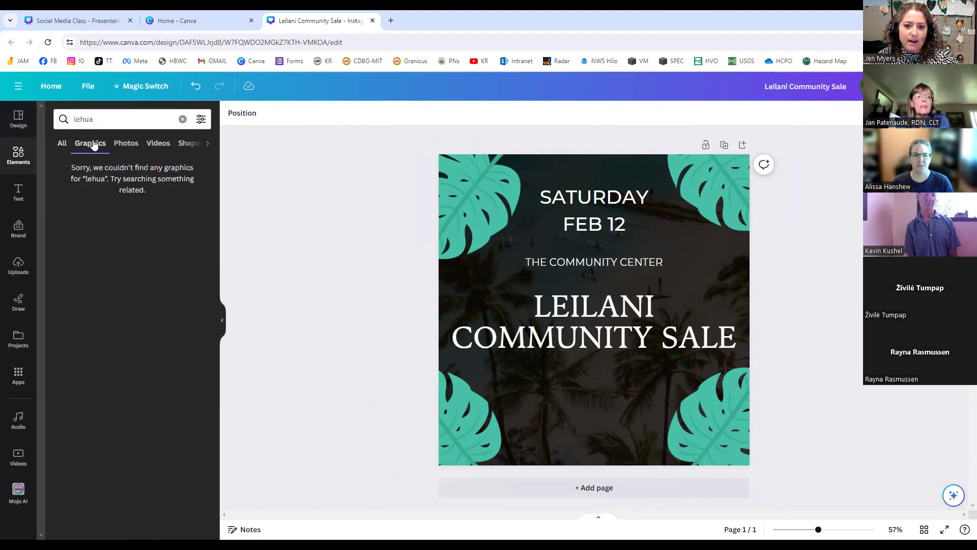
click(125, 144)
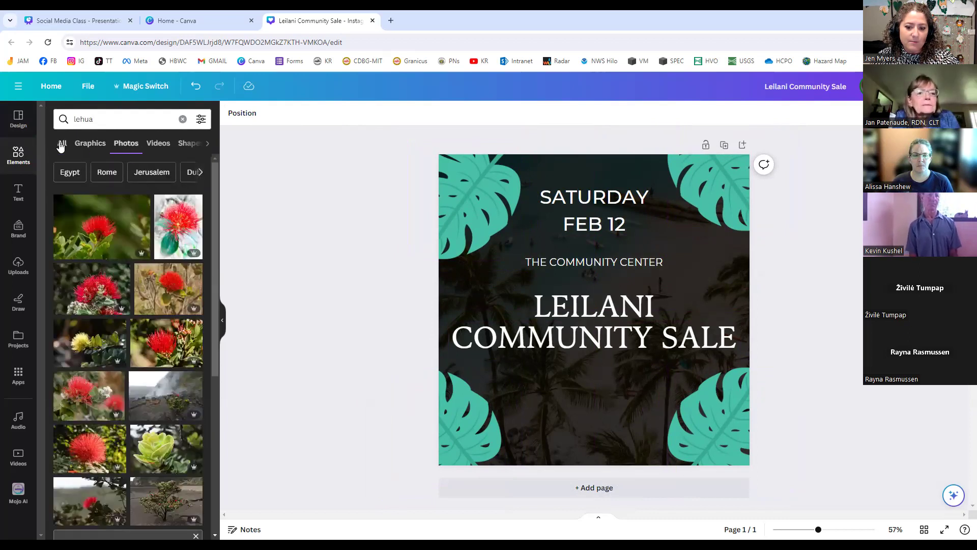
Step: Search the photo library for "hibiscus" in place of "lehua"
scroll(142, 254, down, 5)
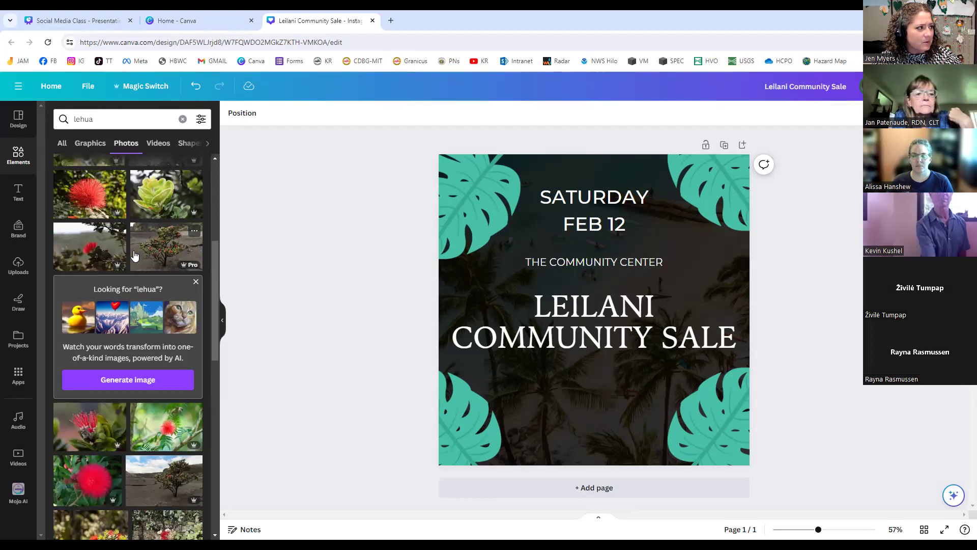
scroll(129, 253, up, 5)
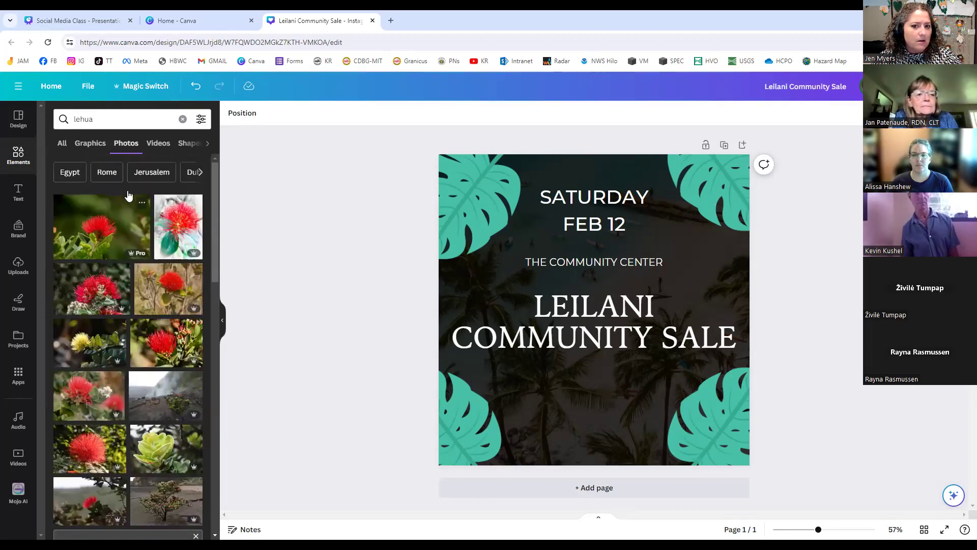
click(117, 119)
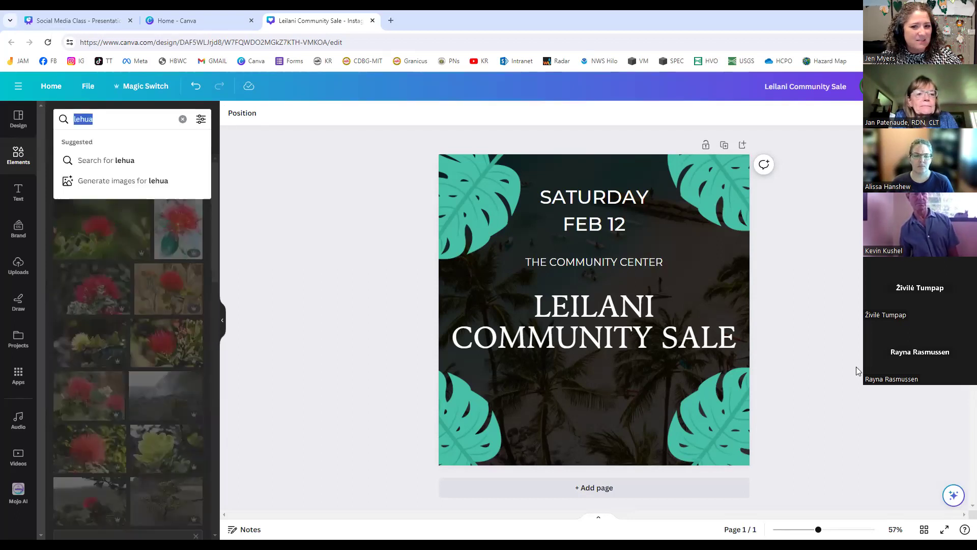
text(hibiscus)
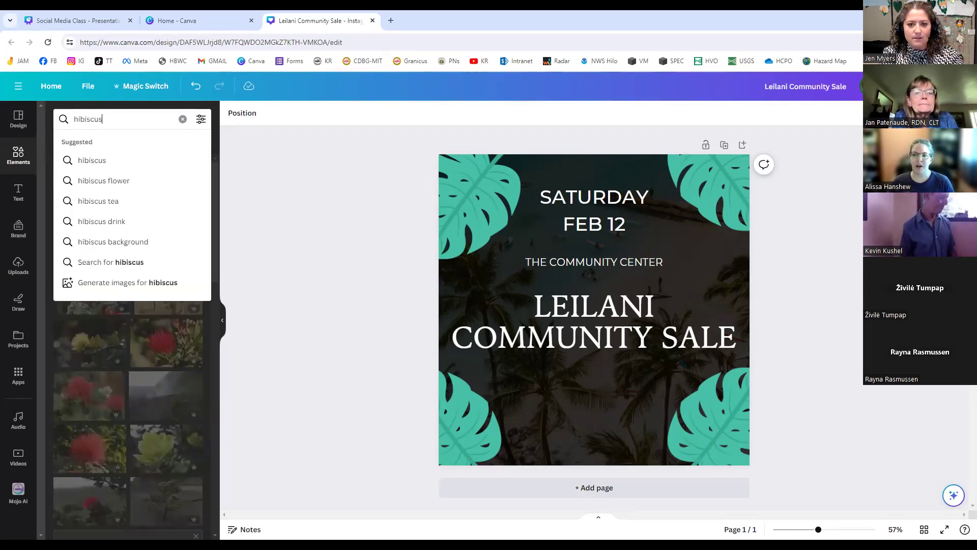
key(Return)
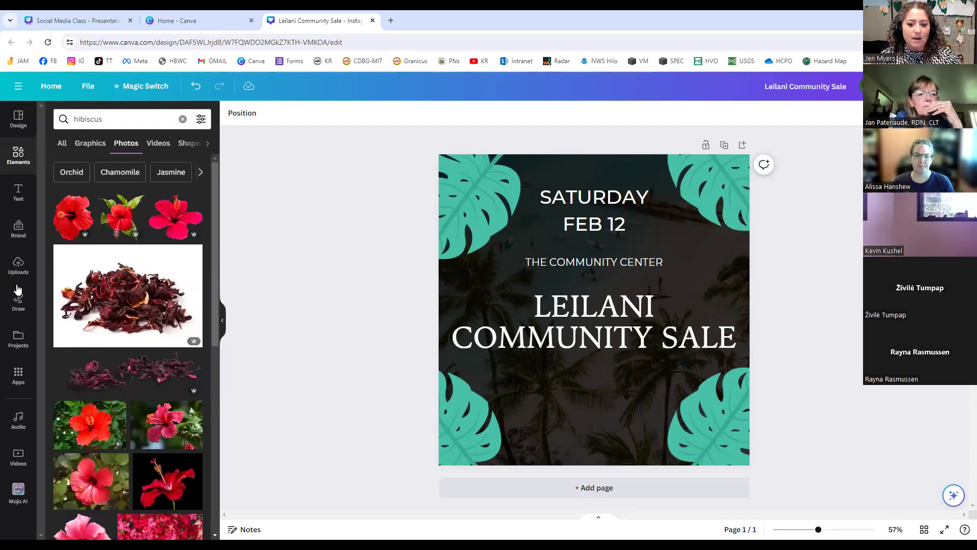
Step: Add the first red hibiscus cutout, shrink it, and place it at the page's bottom edge beside the lower-left leaf
click(65, 218)
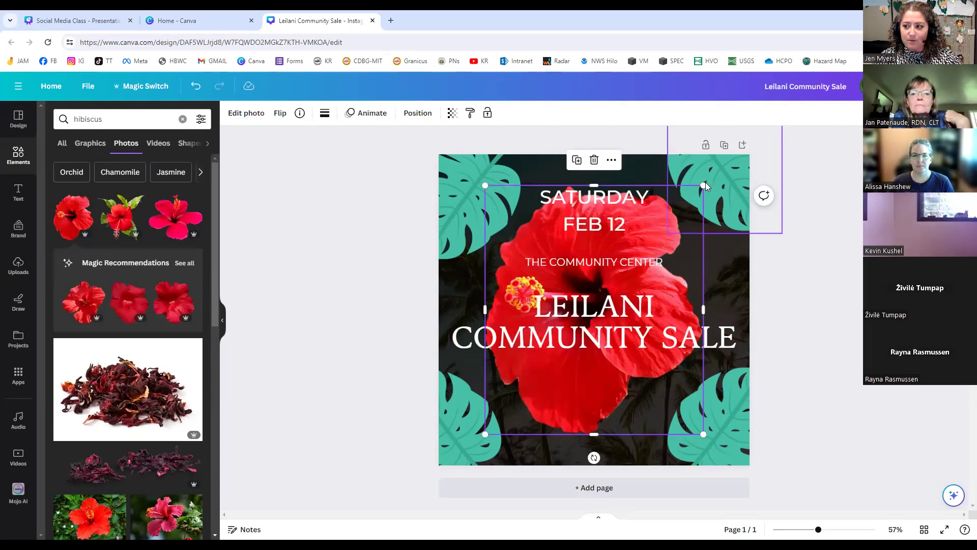
drag(704, 185, 531, 382)
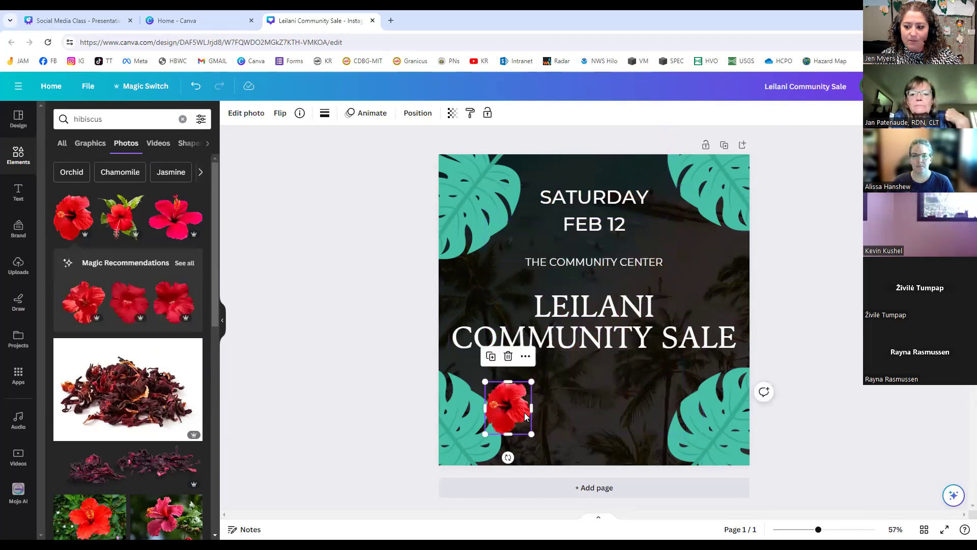
drag(532, 434, 523, 461)
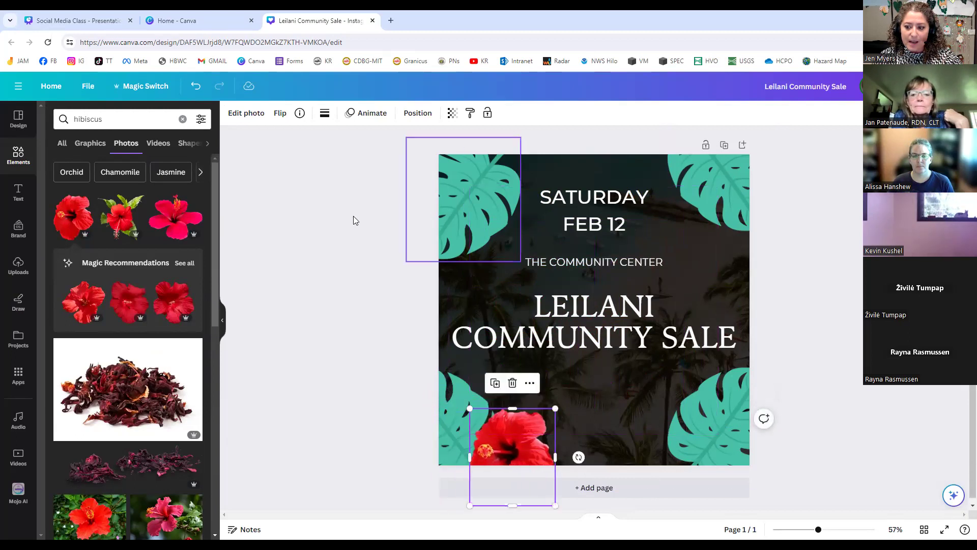
click(321, 235)
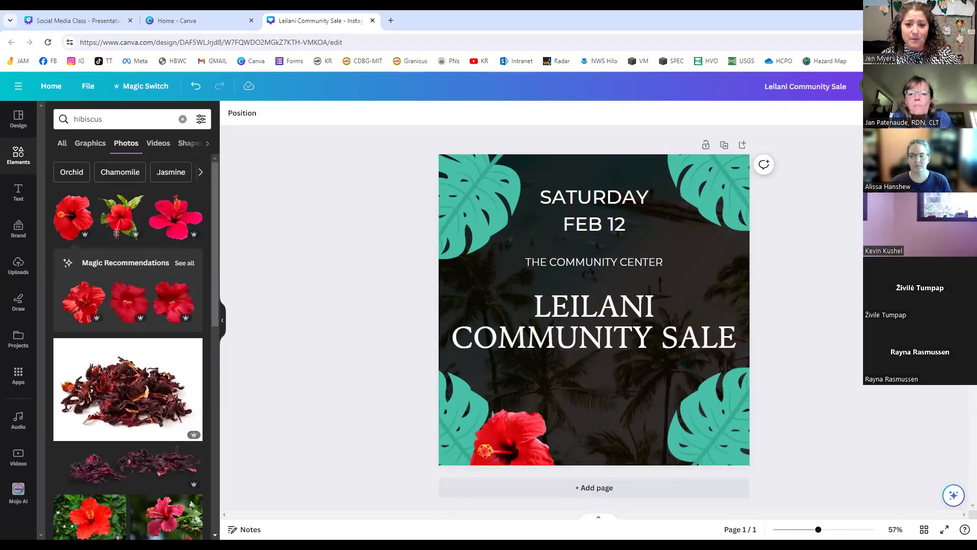
Step: Duplicate the hibiscus, move the copy to the page's top edge beside the upper-right leaf, and make it slightly smaller
click(17, 461)
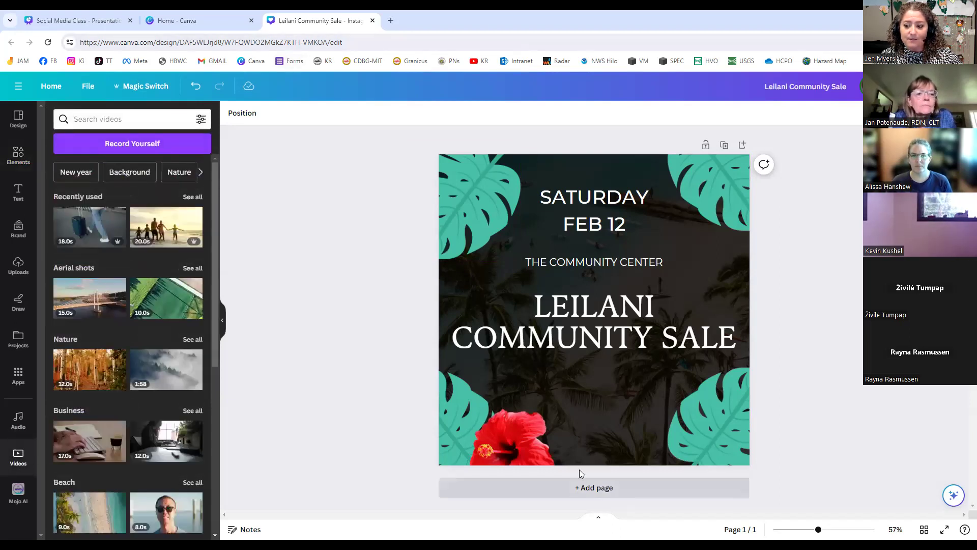
click(544, 454)
key(ctrl+d)
drag(519, 443, 703, 164)
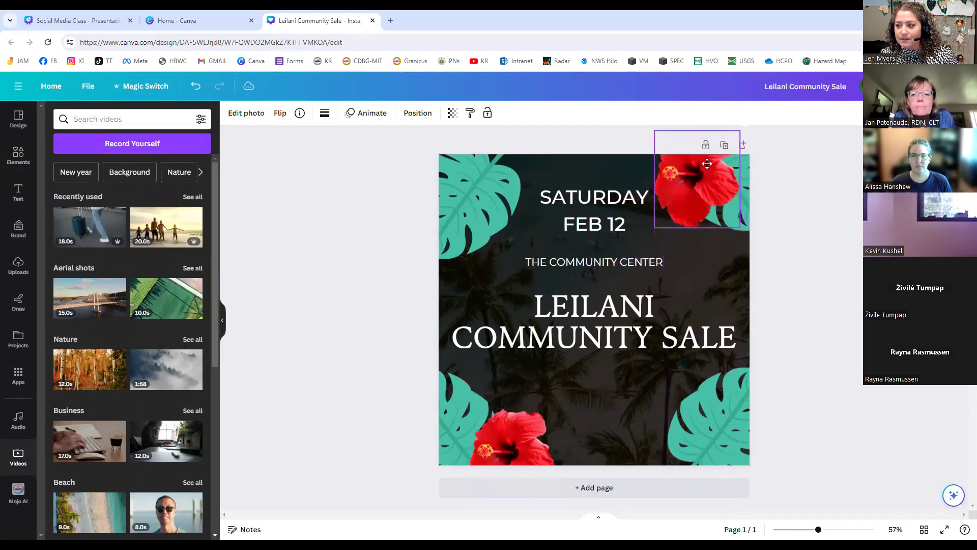
drag(736, 226, 706, 184)
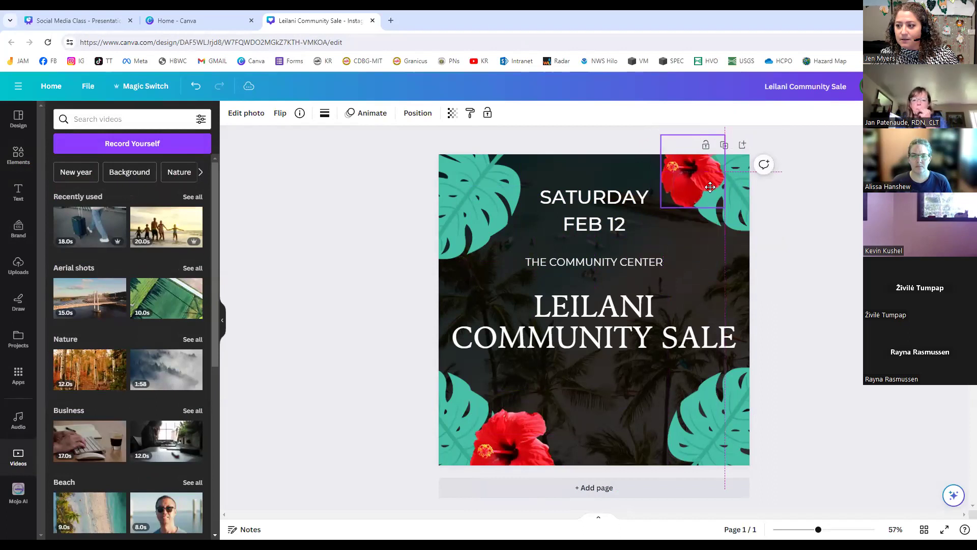
click(821, 281)
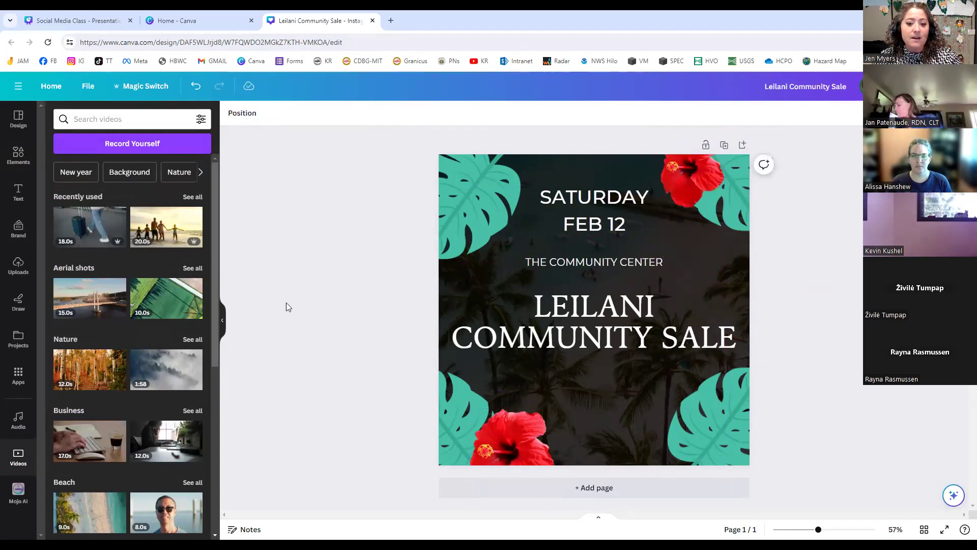
Step: Search the video library for "hawaiian beach"
click(150, 120)
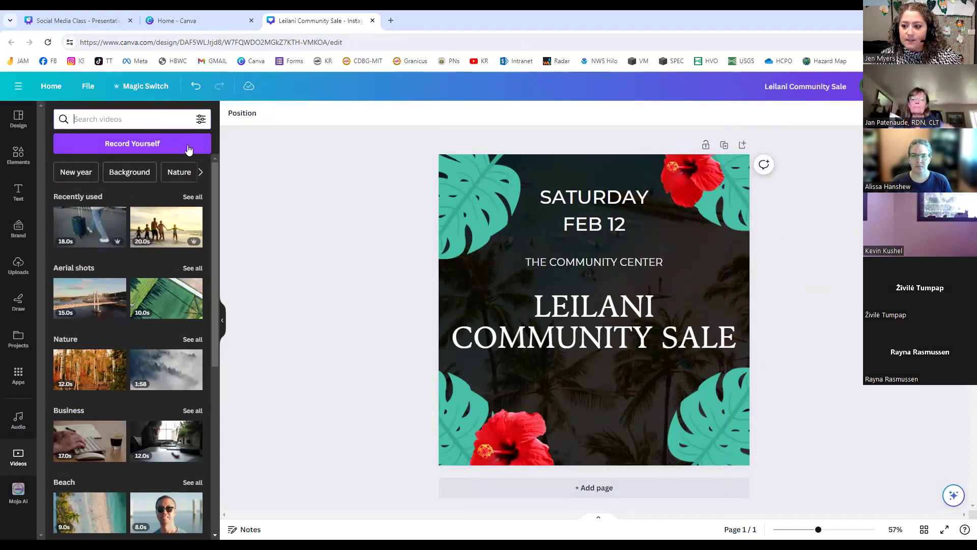
click(601, 415)
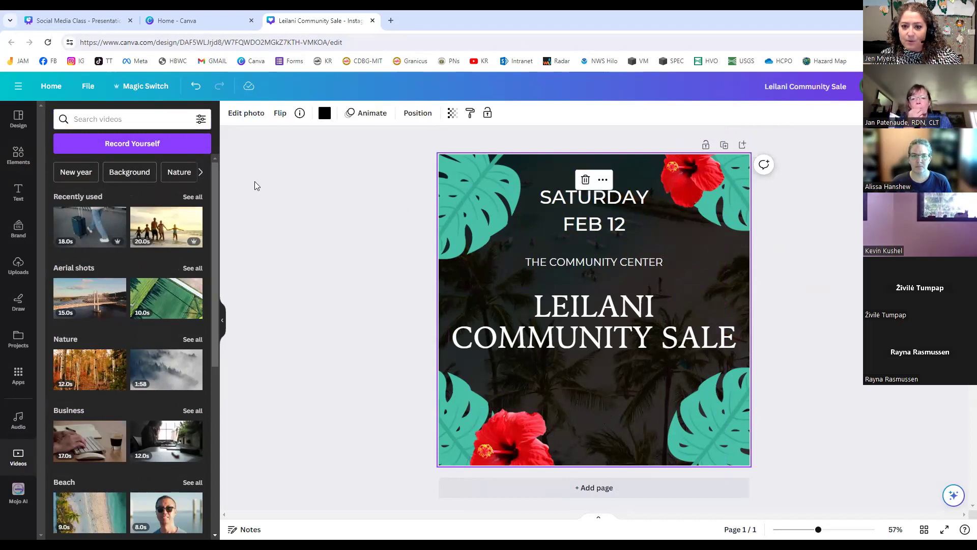
click(141, 120)
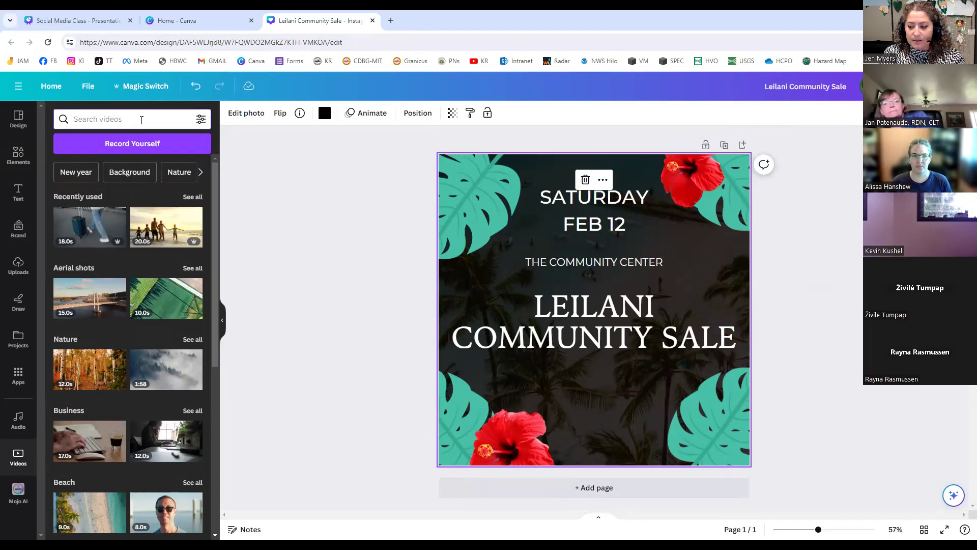
text(beac)
key(BackSpace)
key(BackSpace)
key(BackSpace)
key(BackSpace)
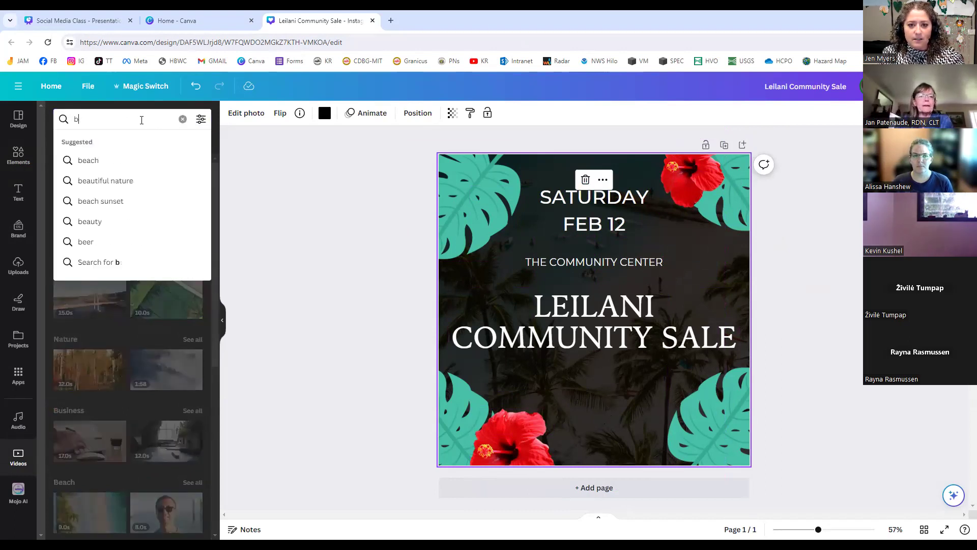
text(hawaiian beach)
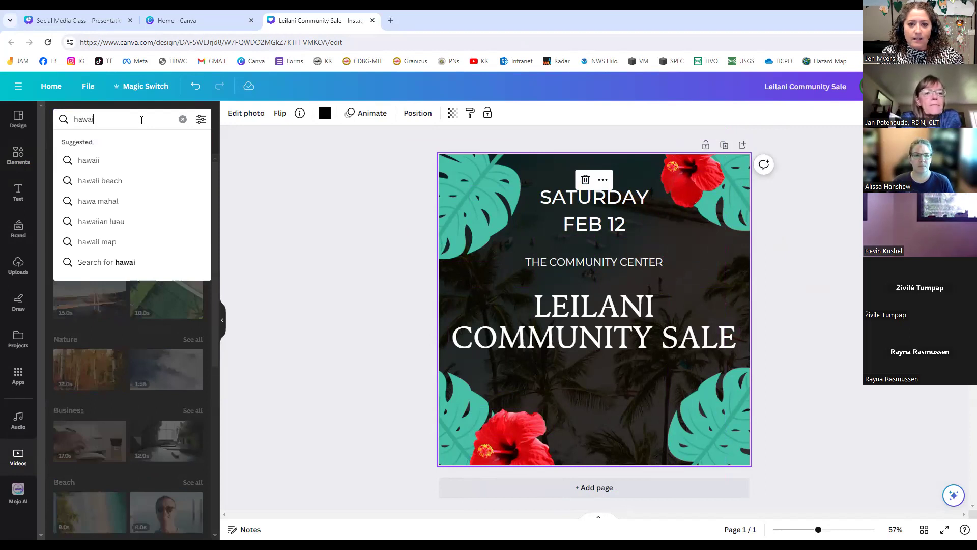
key(Return)
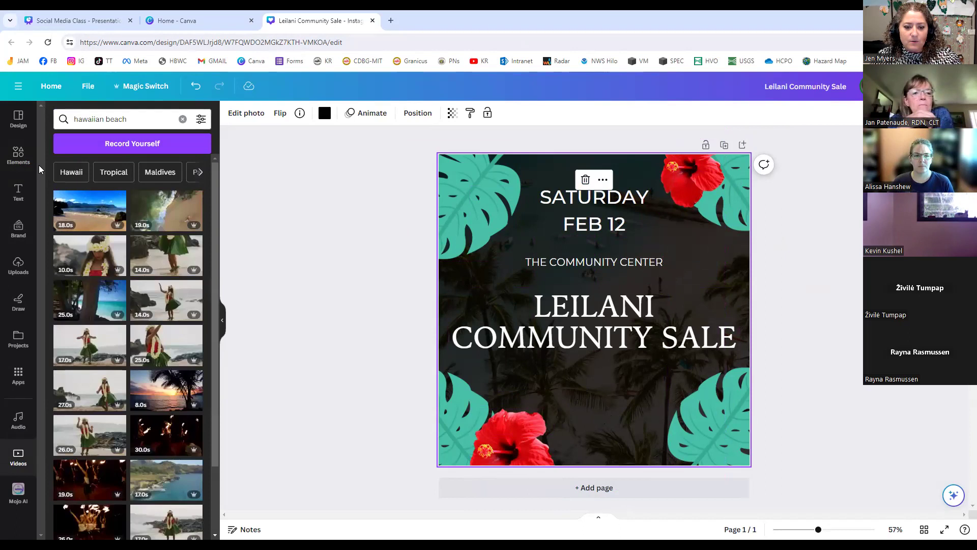
Step: Add the 19-second aerial video of waves on sand and enlarge it to cover the whole page
mouse_move(117, 206)
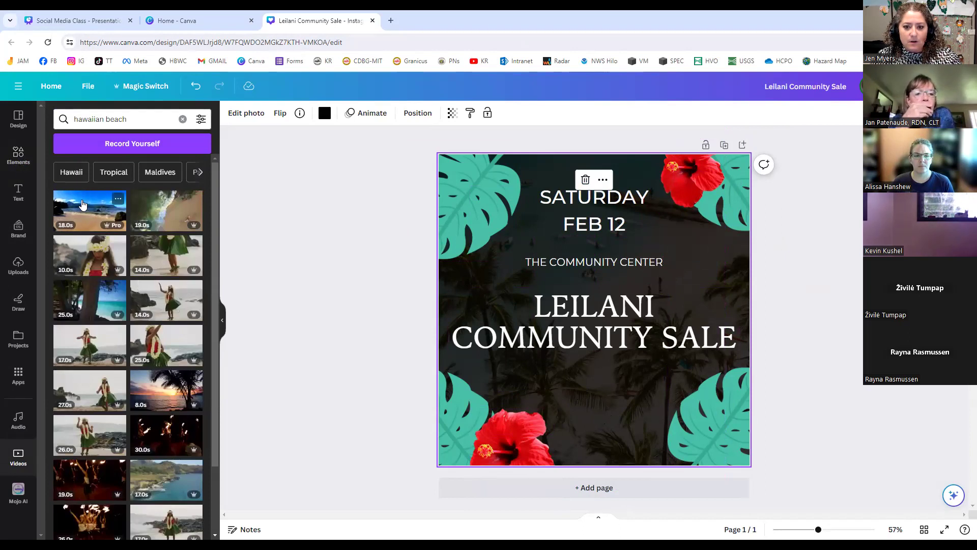
click(142, 204)
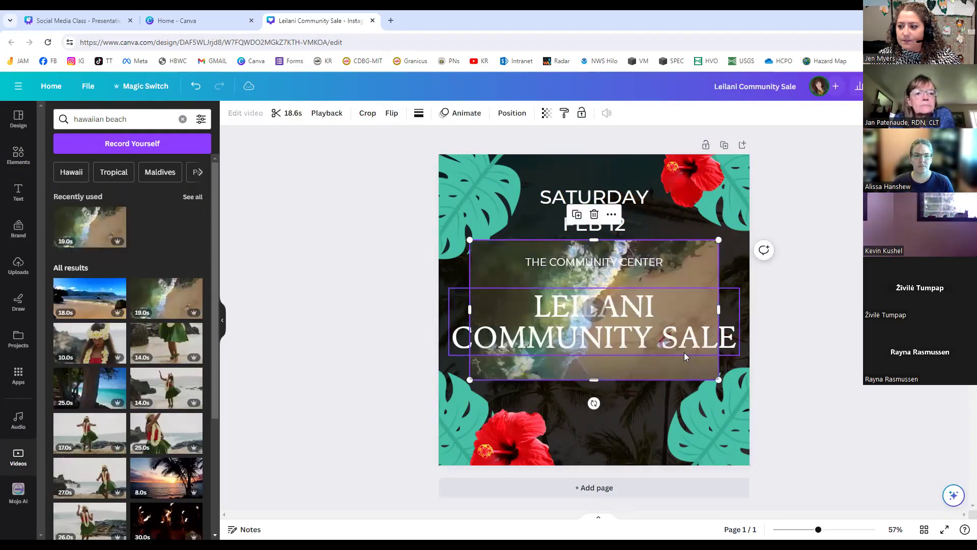
drag(469, 240, 317, 154)
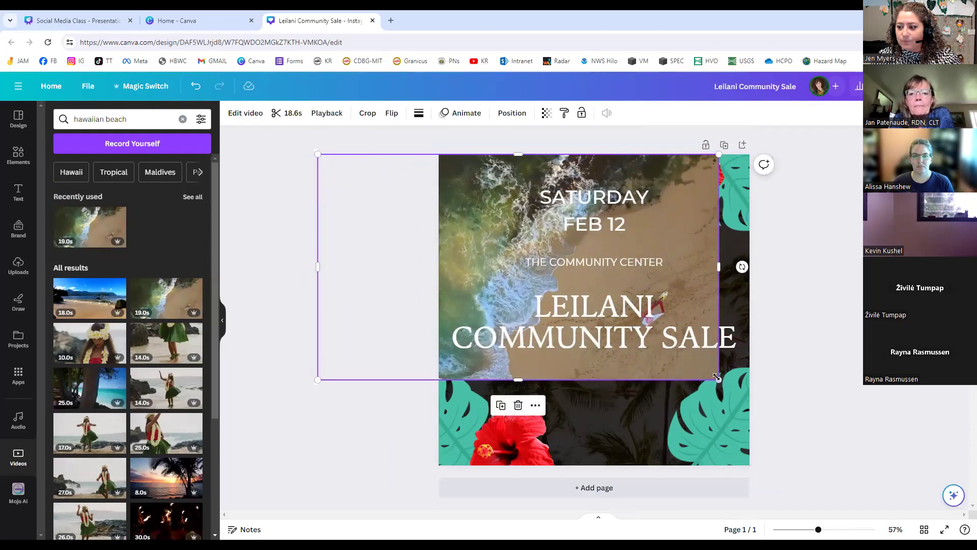
drag(718, 382, 859, 518)
drag(848, 505, 850, 502)
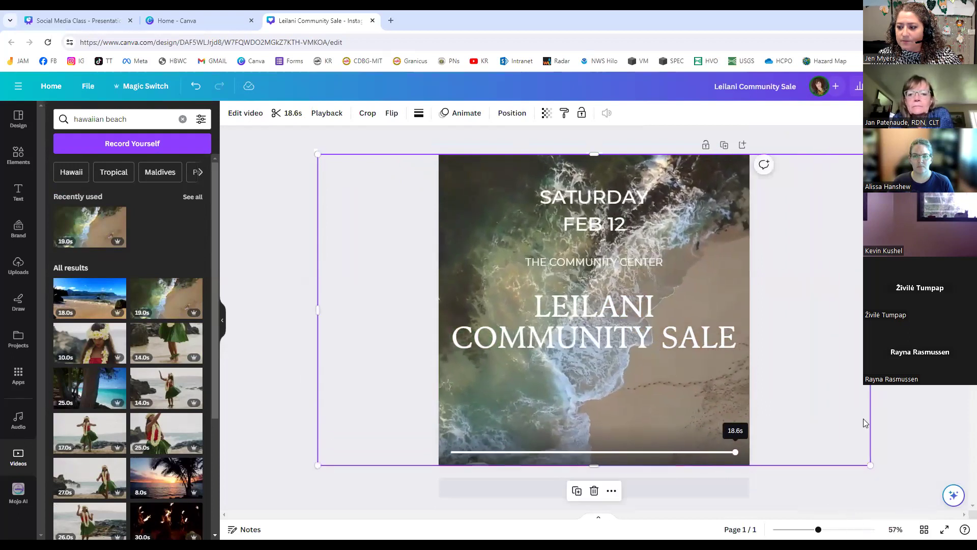
key(Escape)
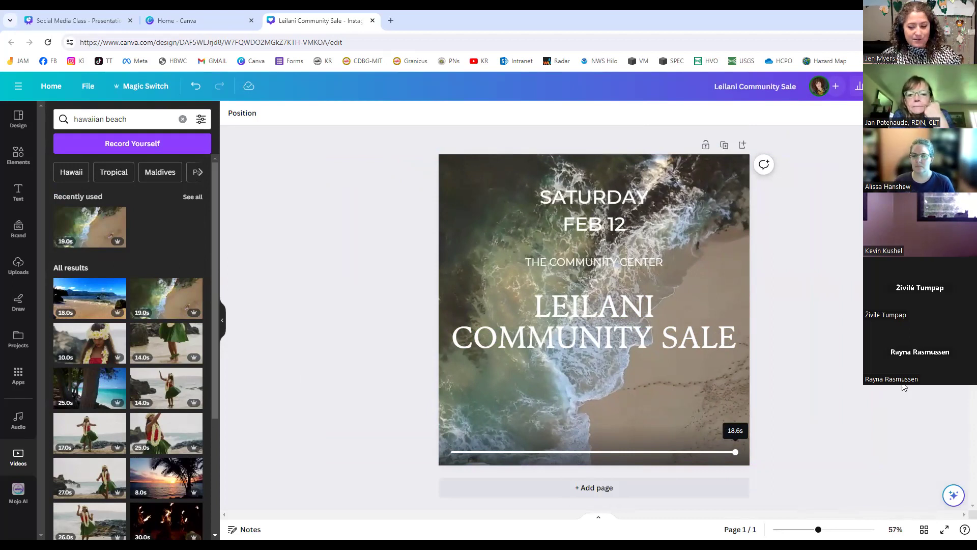
Step: Reorder the layers so the beach video sits beneath the hibiscus flowers and leaves, just above the dark background photo
click(695, 395)
right_click(695, 396)
mouse_move(708, 394)
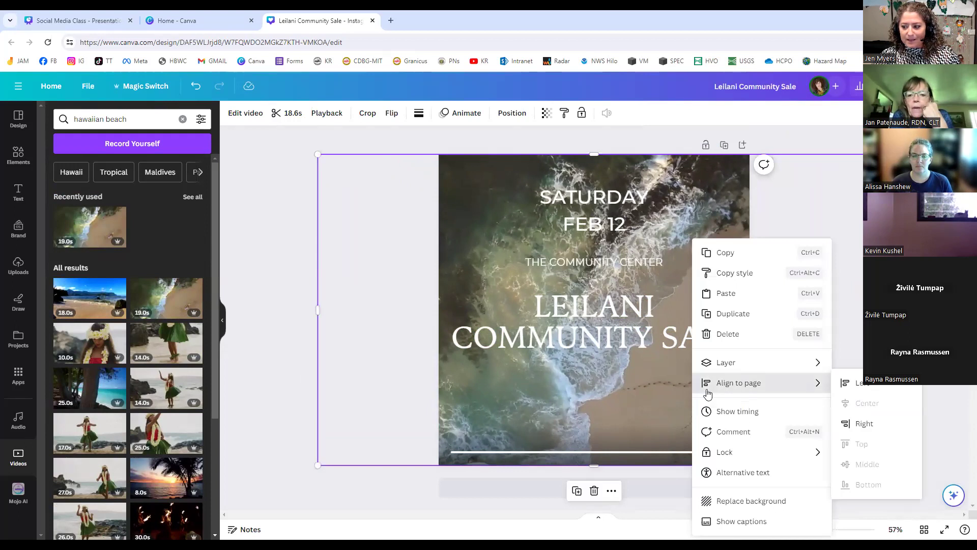
mouse_move(713, 362)
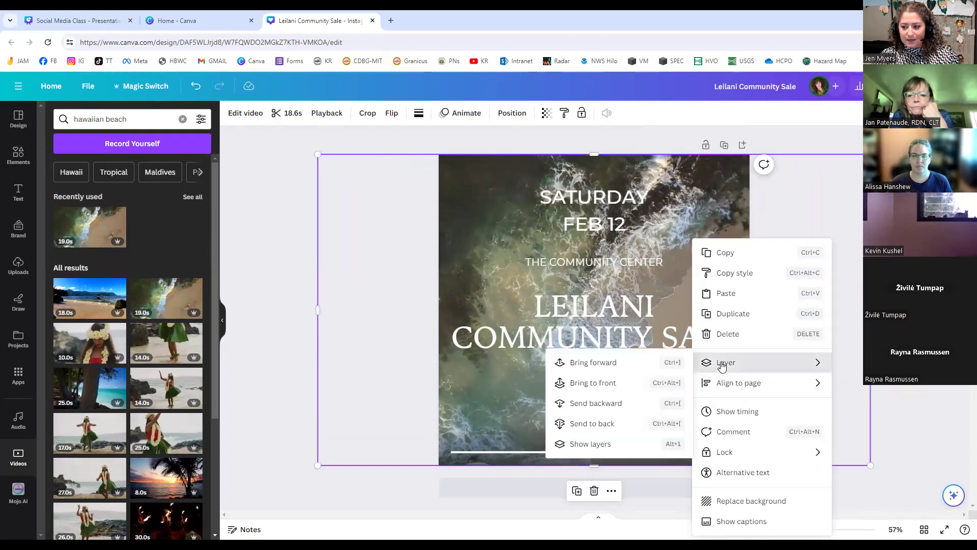
click(613, 442)
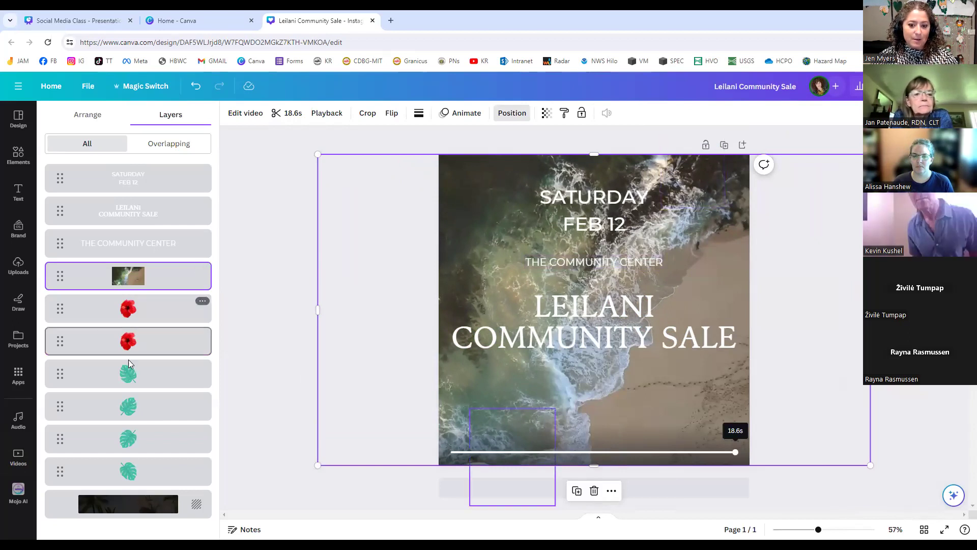
drag(132, 278, 143, 487)
click(240, 250)
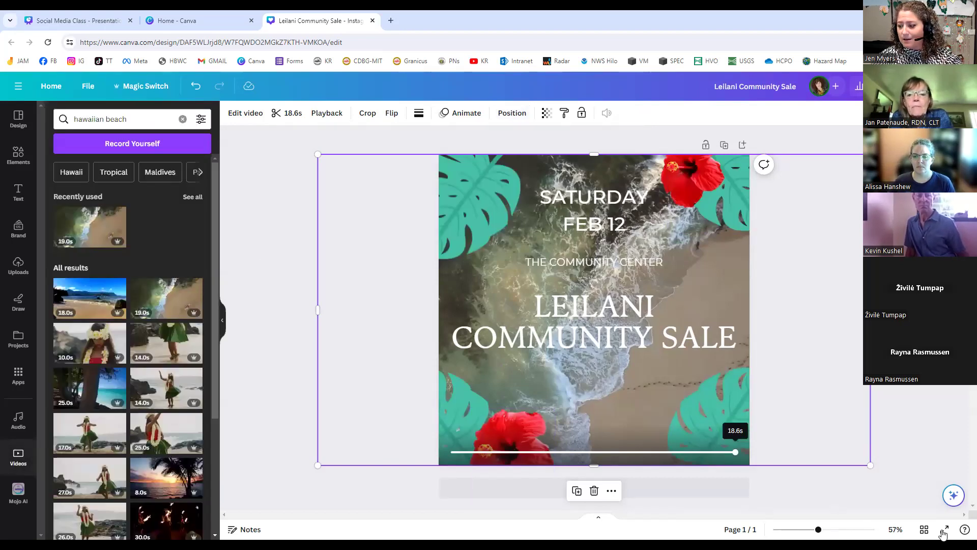
click(826, 466)
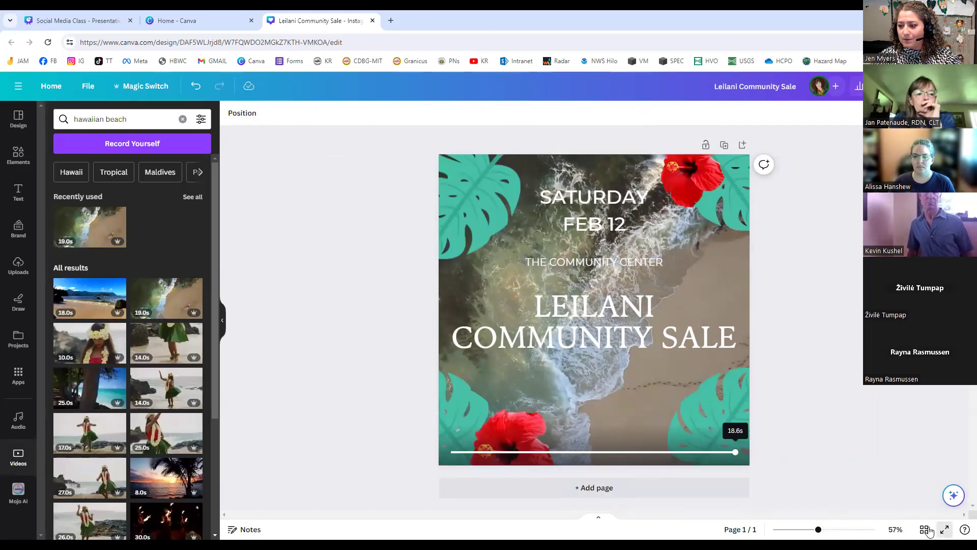
Step: Preview the animated design full screen, then return to the editor
key(ctrl+alt+p)
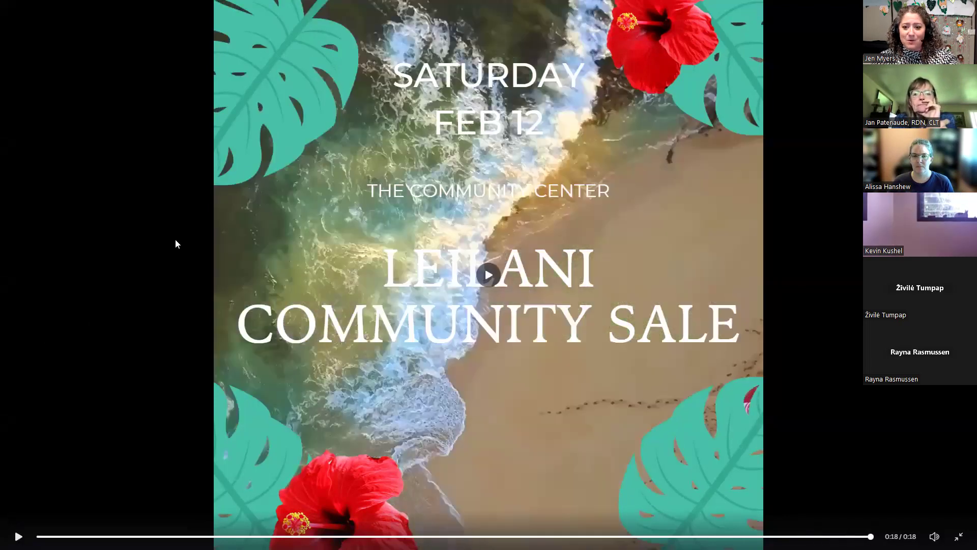
key(Escape)
mouse_move(328, 497)
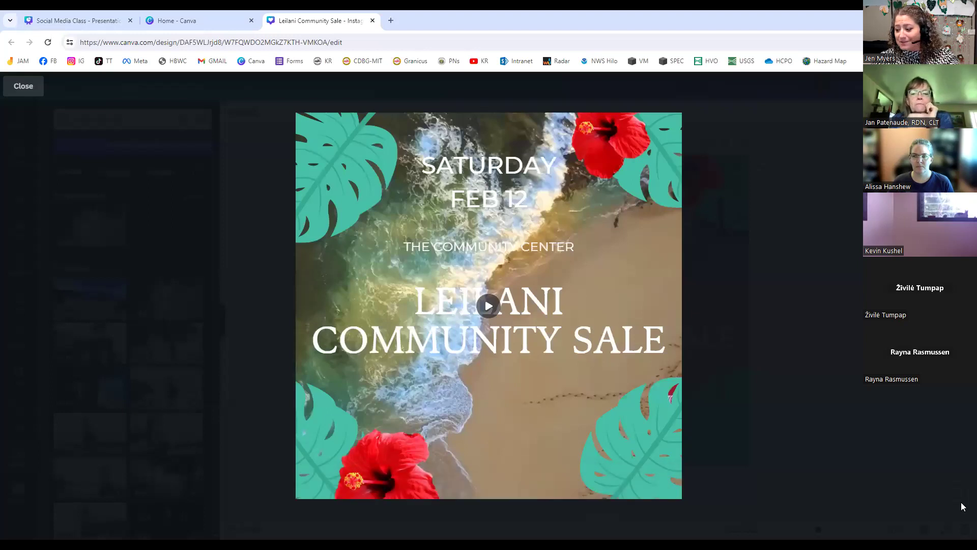
click(32, 90)
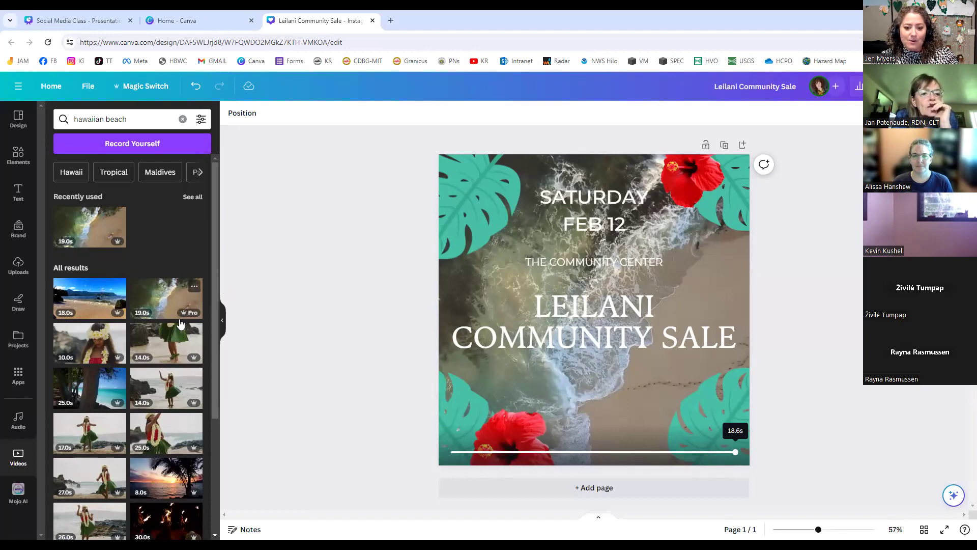
Step: Set the transparency of the aerial beach video to 37
scroll(178, 320, down, 5)
scroll(179, 324, down, 4)
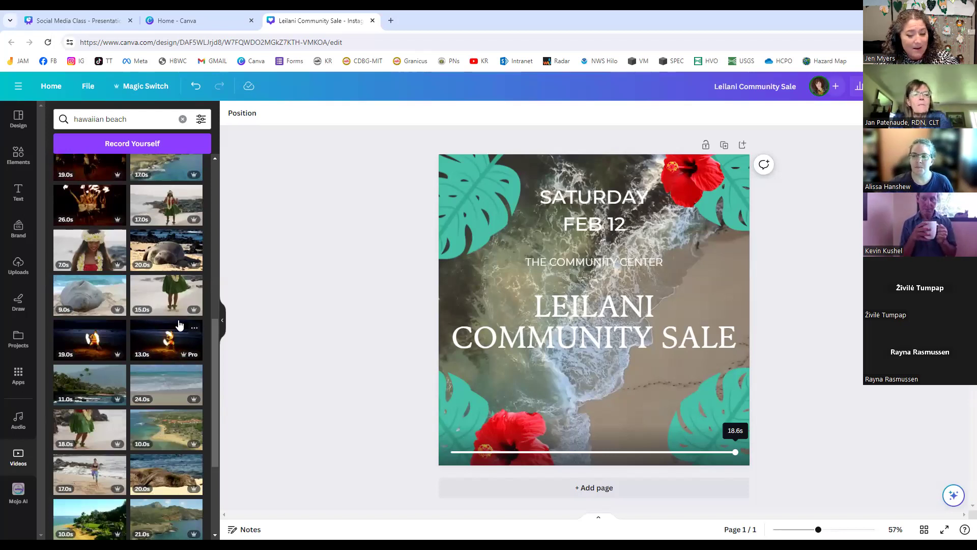
click(461, 295)
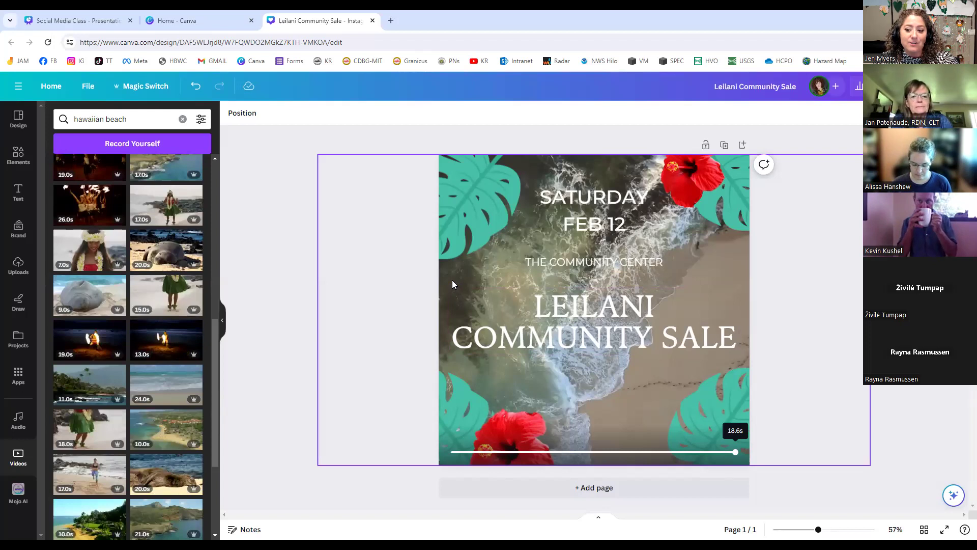
click(546, 113)
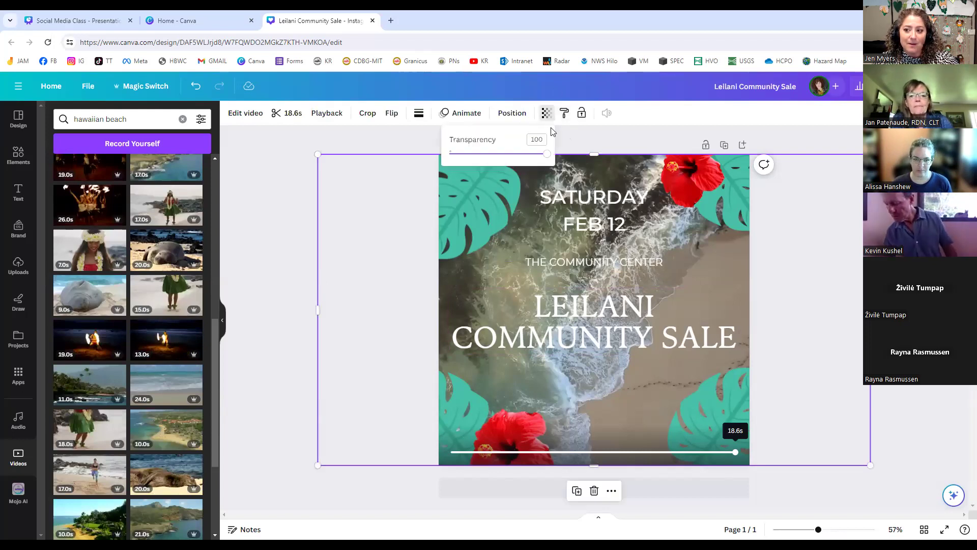
drag(546, 158, 486, 153)
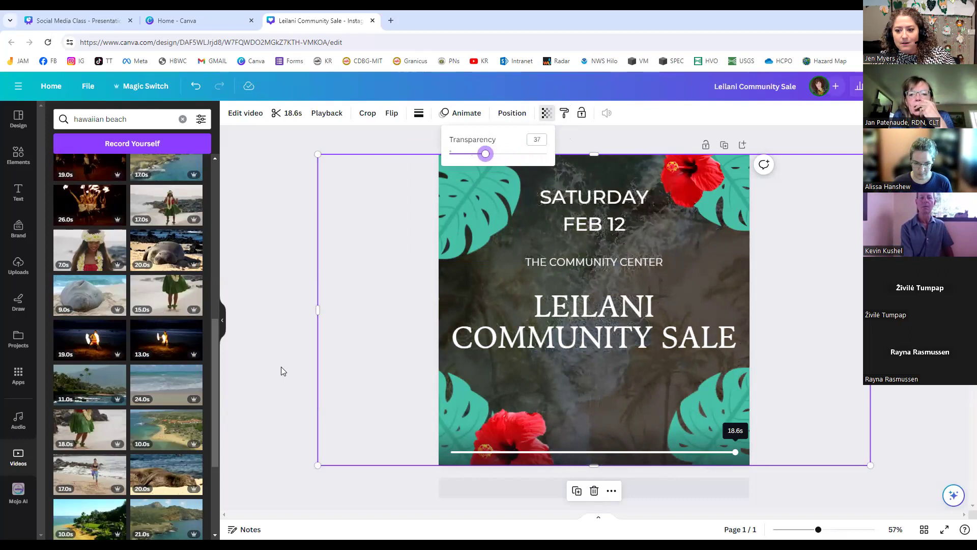
click(247, 382)
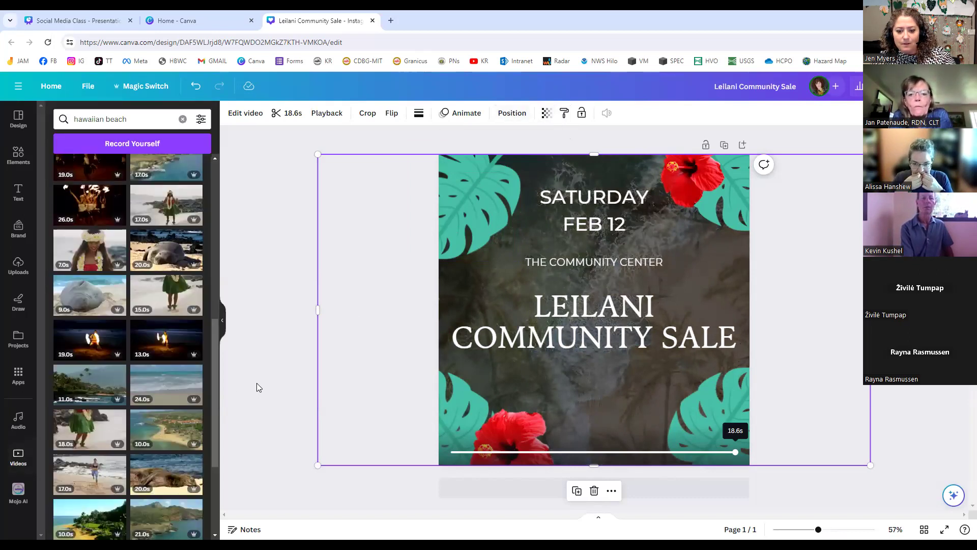
Step: Delete the dark background photo and clear the black background colour beneath it, leaving the page background white
key(alt+1)
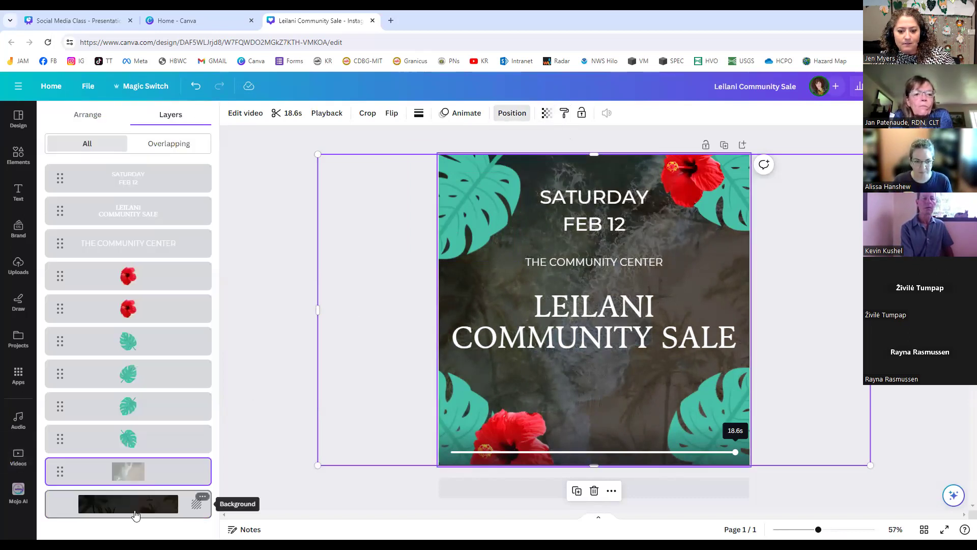
click(135, 515)
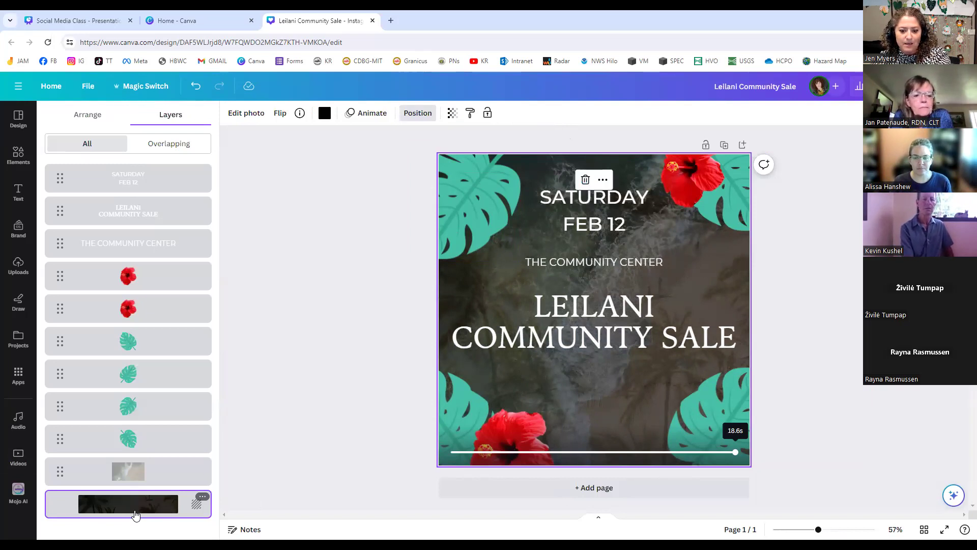
key(Delete)
key(Escape)
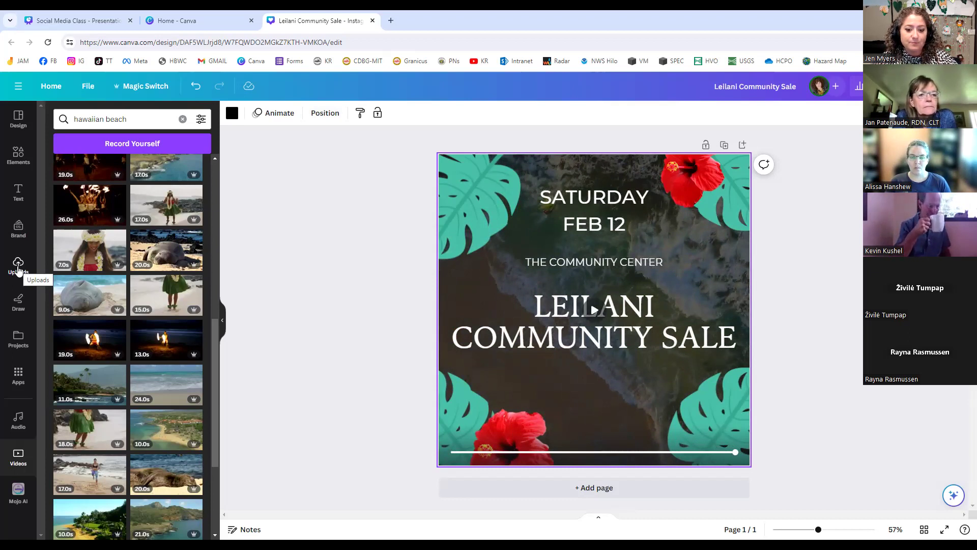
mouse_move(114, 424)
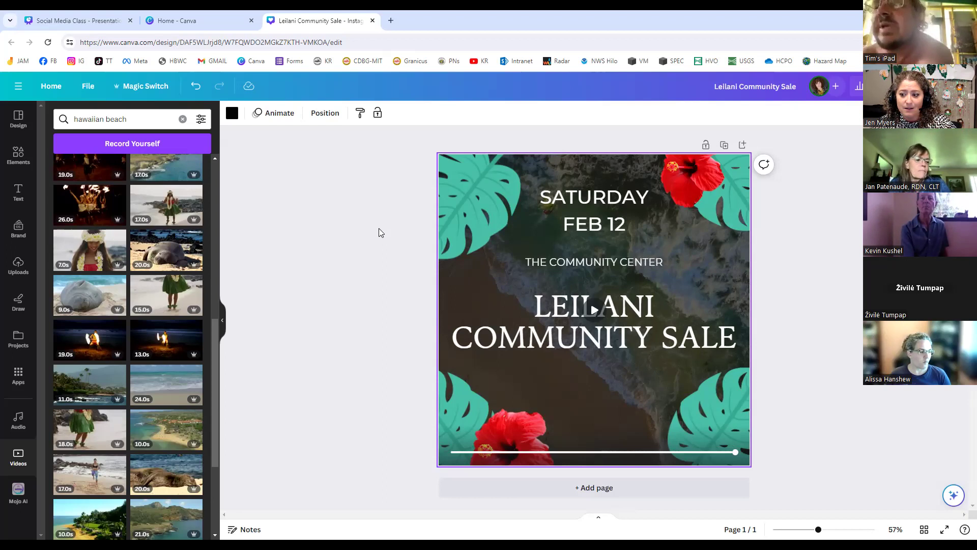
click(589, 309)
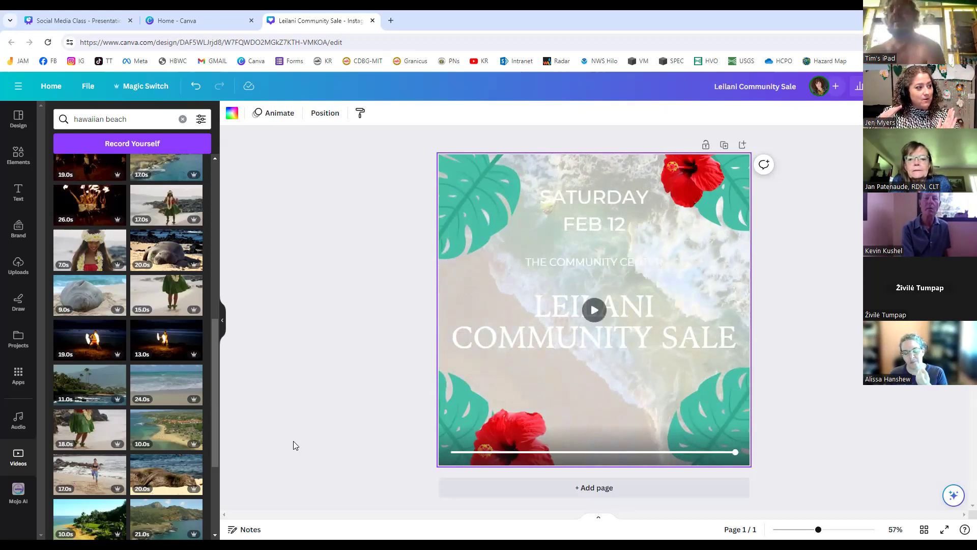
Step: Look at the animation options for the faded beach video, and delete that video from the page
drag(387, 490, 556, 386)
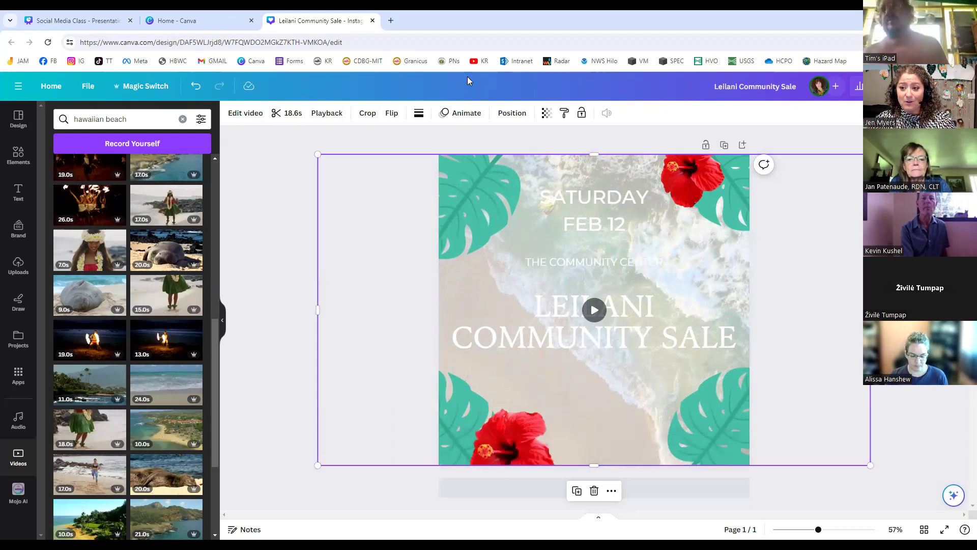
click(459, 113)
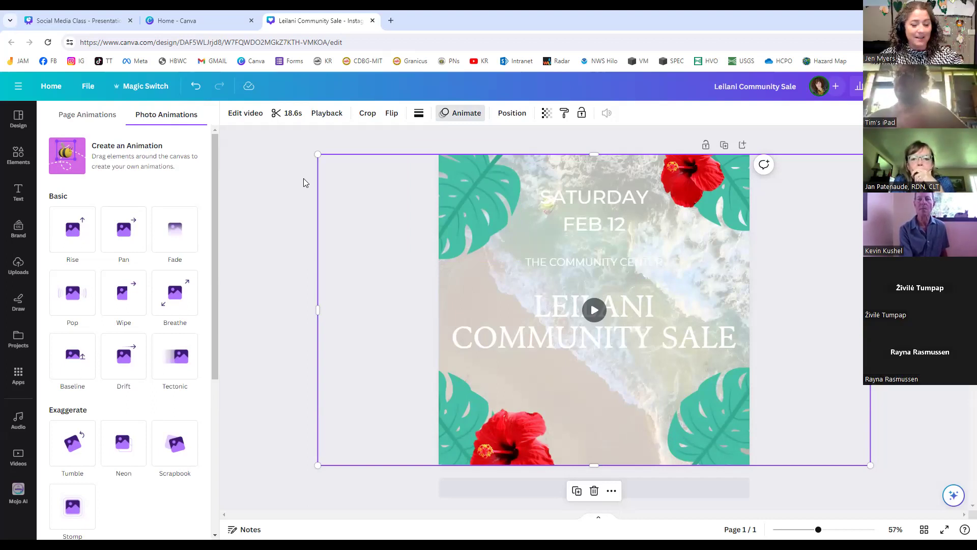
click(227, 232)
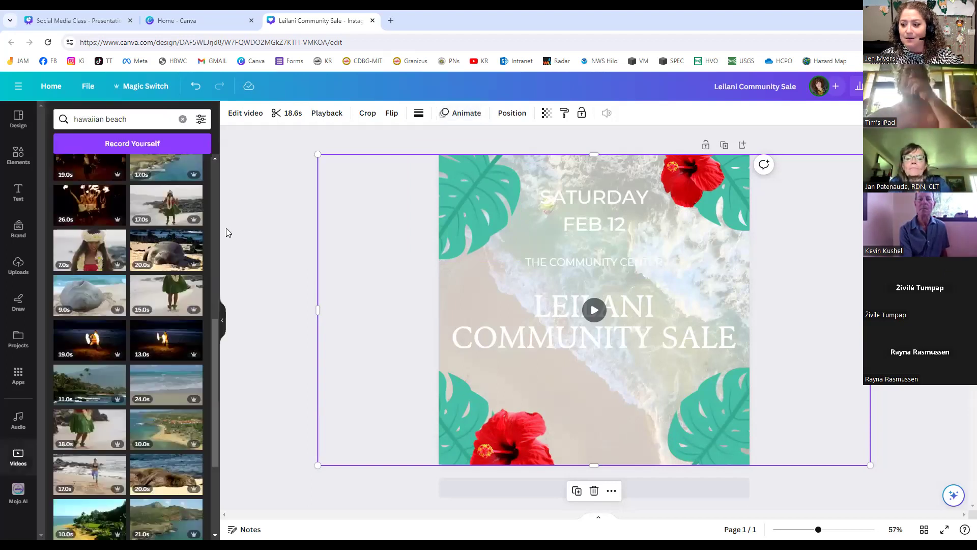
click(267, 417)
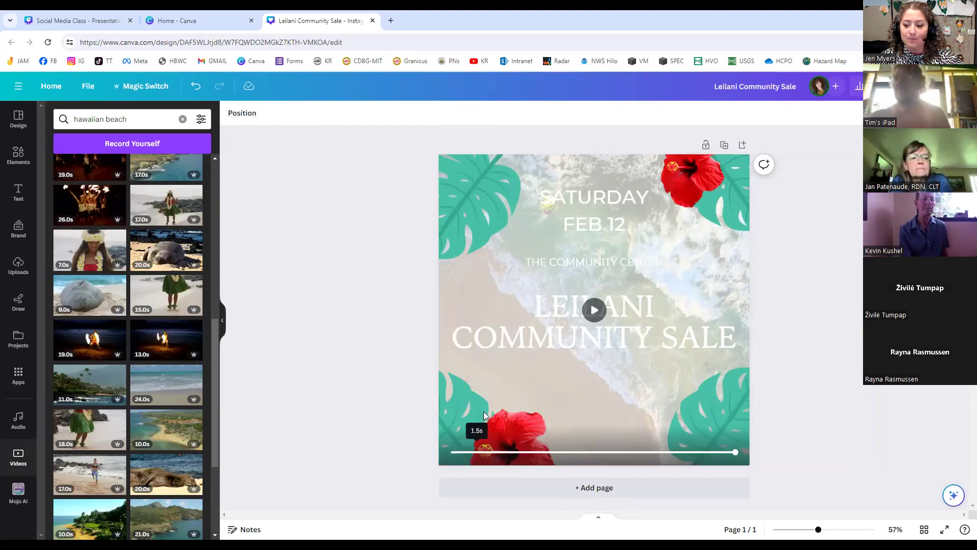
click(572, 395)
key(Delete)
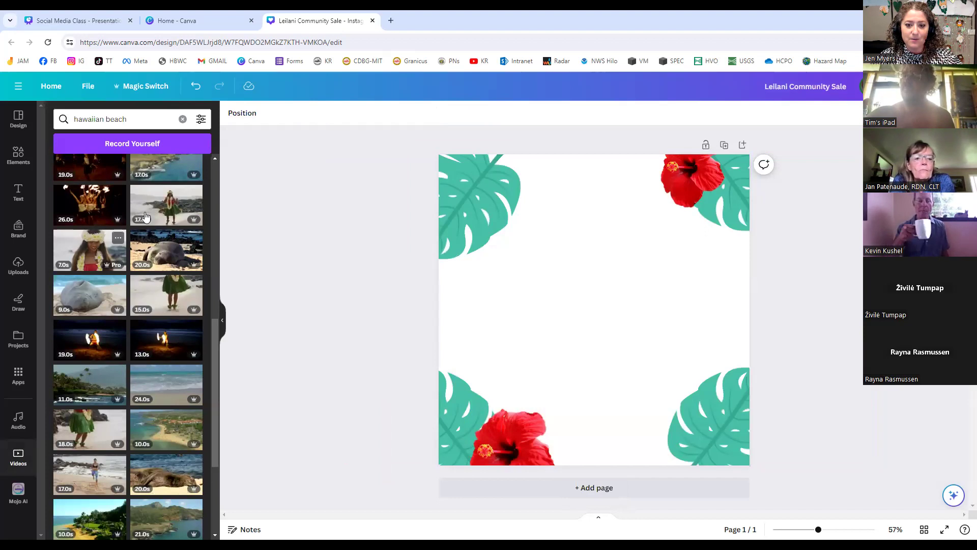
Step: Add the 17-second hula dancer video and enlarge it to cover the whole page, shifted so the dancer stands near the centre
click(145, 217)
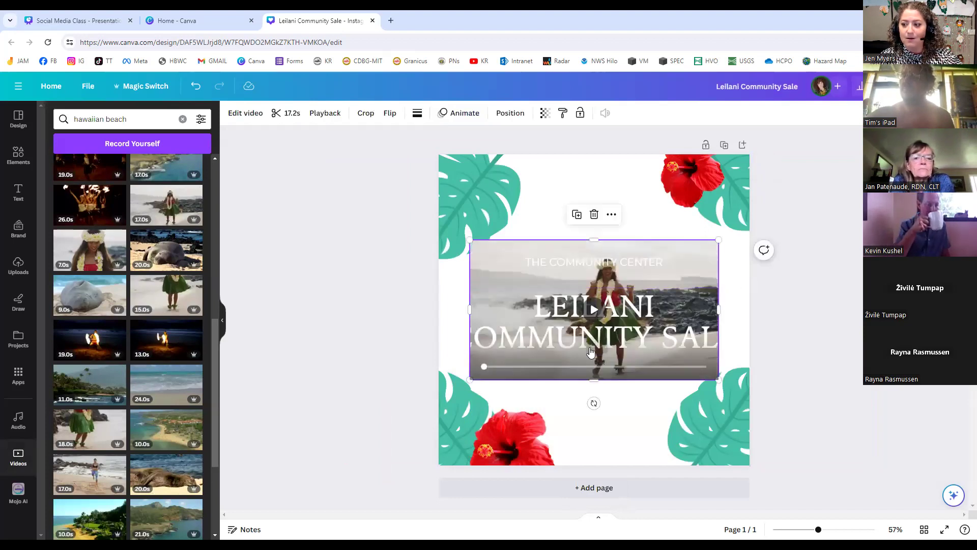
drag(502, 265, 429, 179)
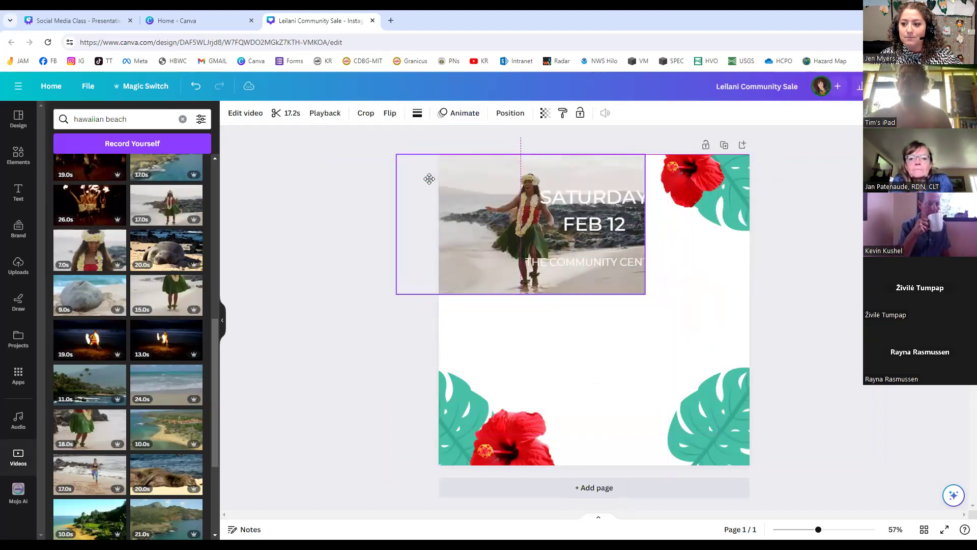
drag(645, 293, 957, 511)
drag(943, 461, 949, 465)
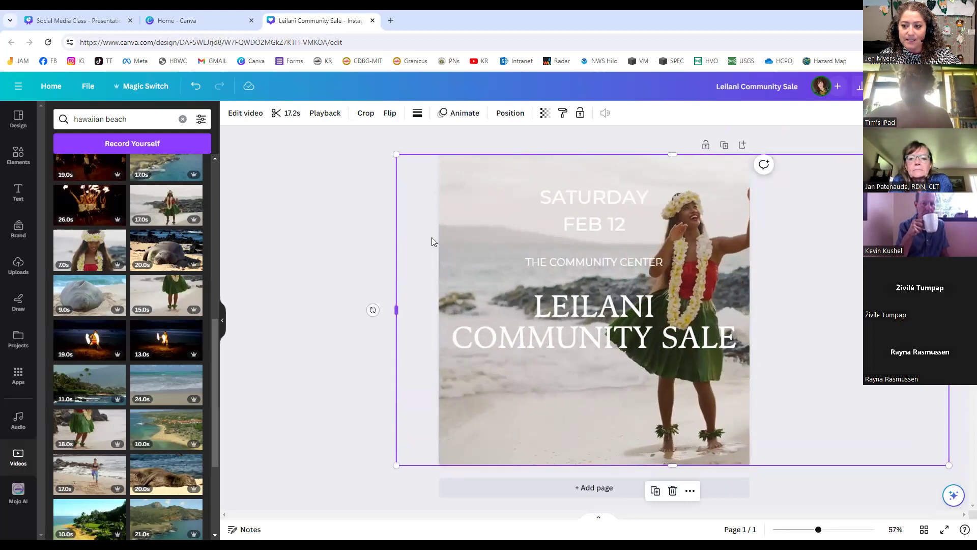
drag(494, 246, 385, 247)
Step: Reorder the layers so the hula dancer video sits beneath the hibiscus flowers and leaves
click(376, 479)
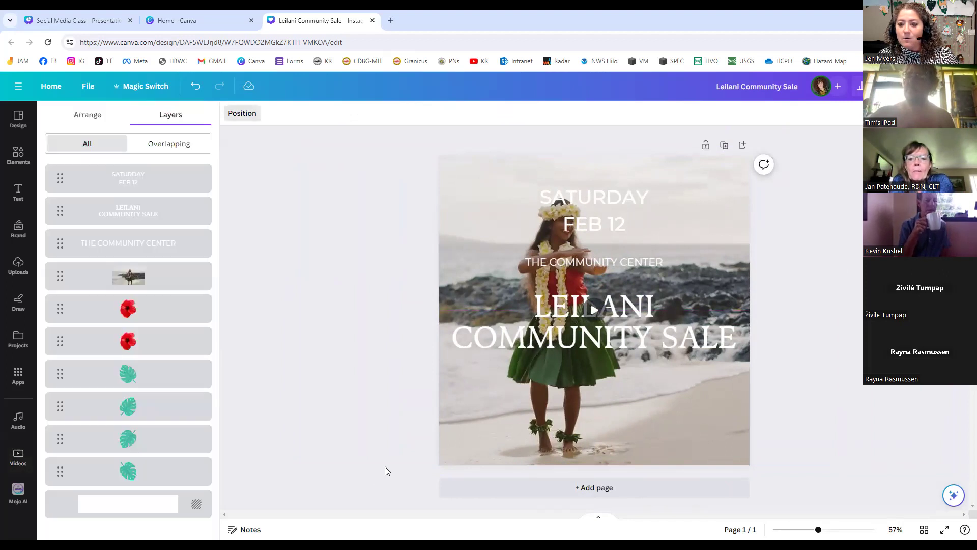
drag(153, 276, 163, 472)
click(259, 331)
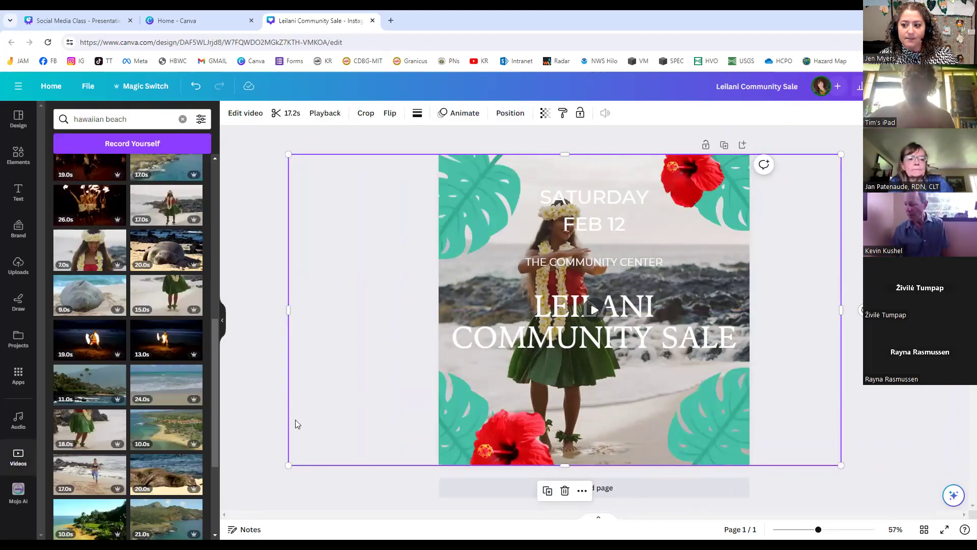
click(256, 451)
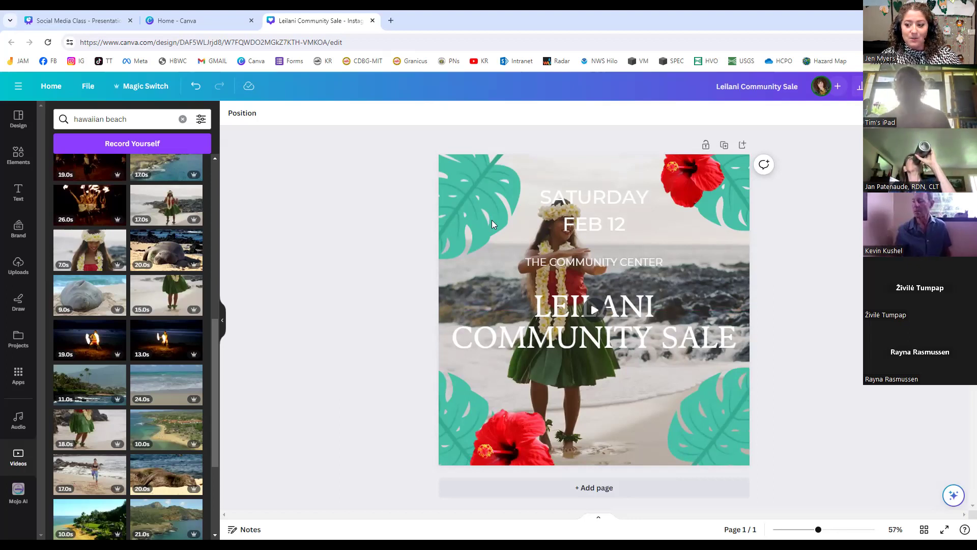
Step: Delete the hula dancer video from the page and browse further through the Hawaiian beach videos
click(554, 169)
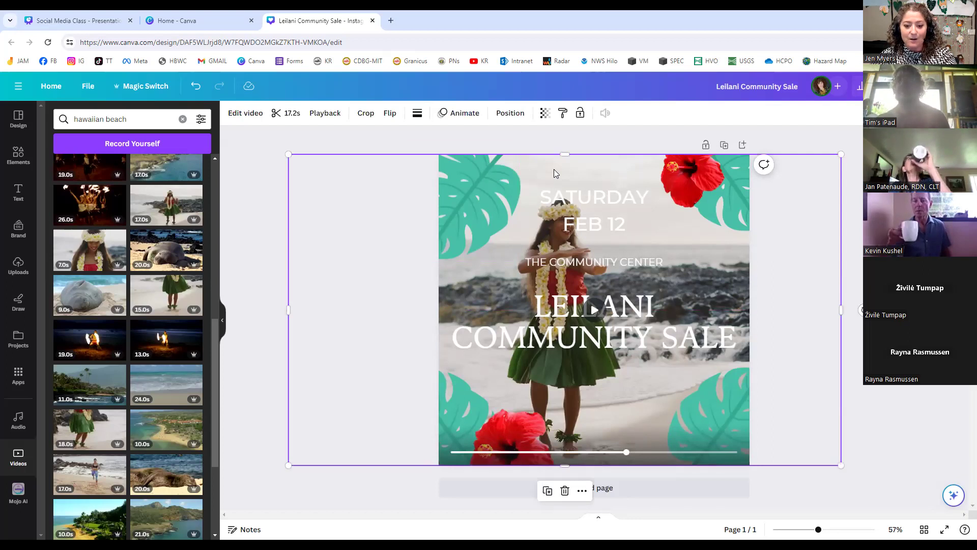
key(Delete)
scroll(194, 329, down, 3)
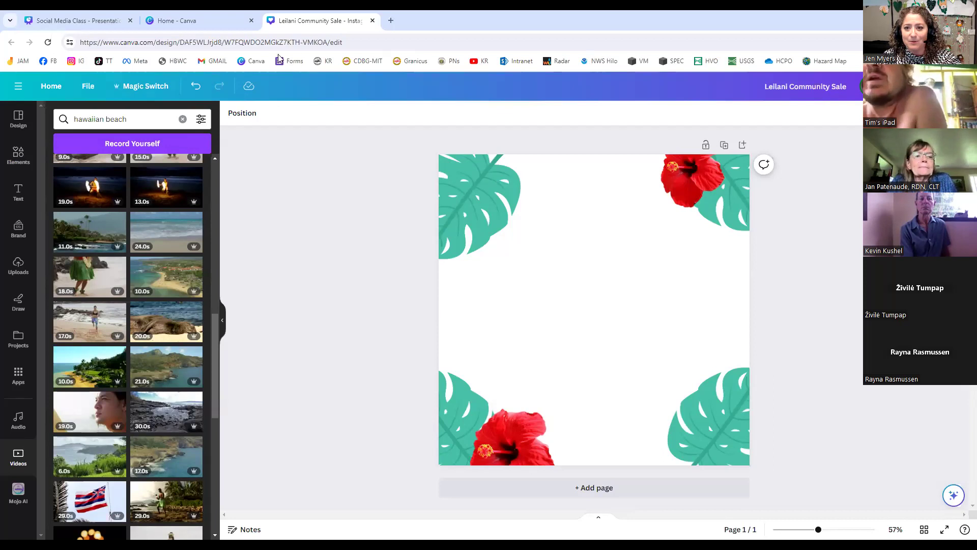
Step: Show page 11 of the Social Media Class presentation, then return to the Leilani Community Sale design
click(98, 23)
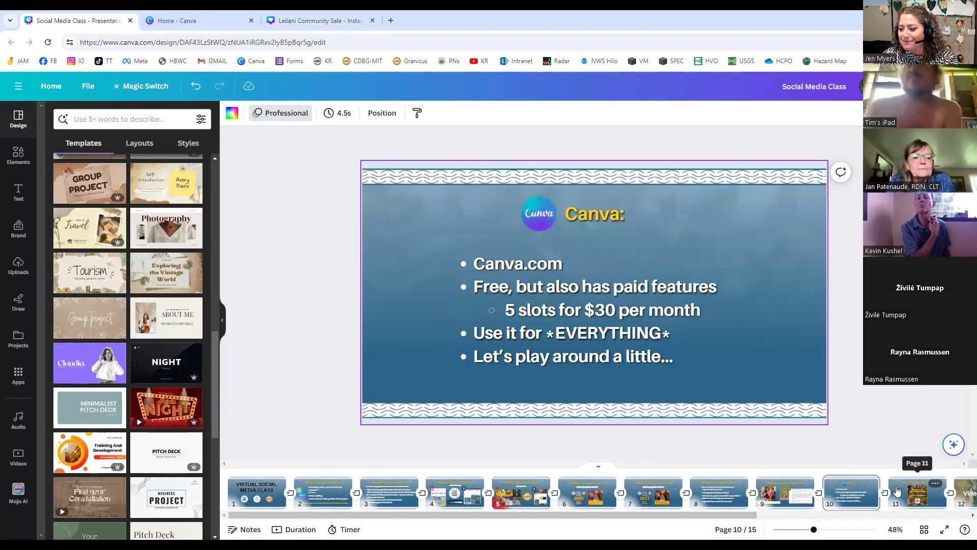
click(897, 490)
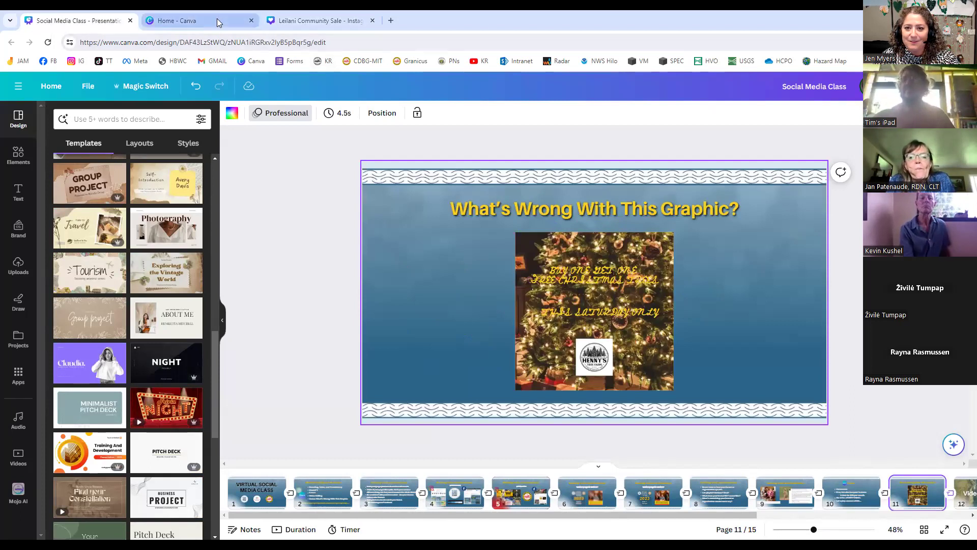
click(312, 22)
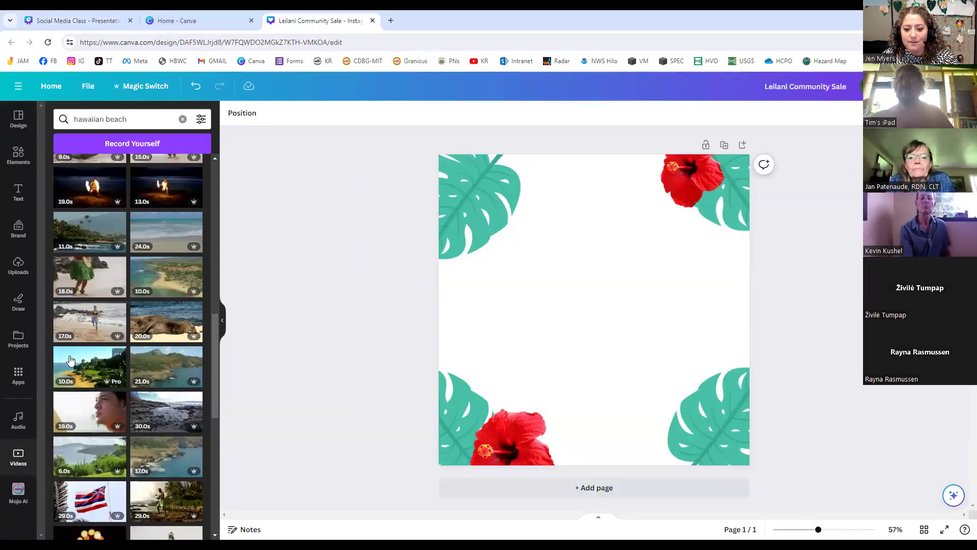
Step: Add the 10-second video of the palm-lined coast and enlarge it to cover the whole page
click(70, 360)
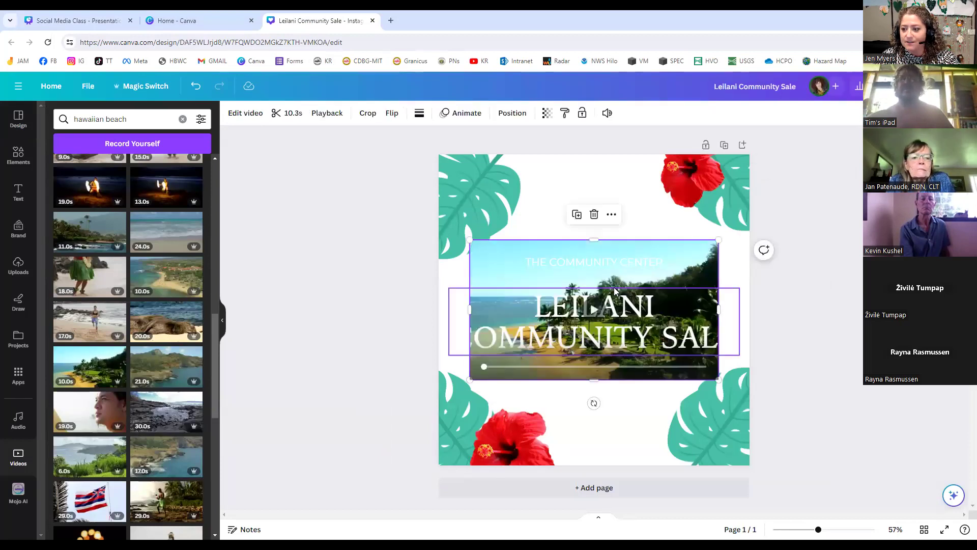
drag(470, 240, 232, 108)
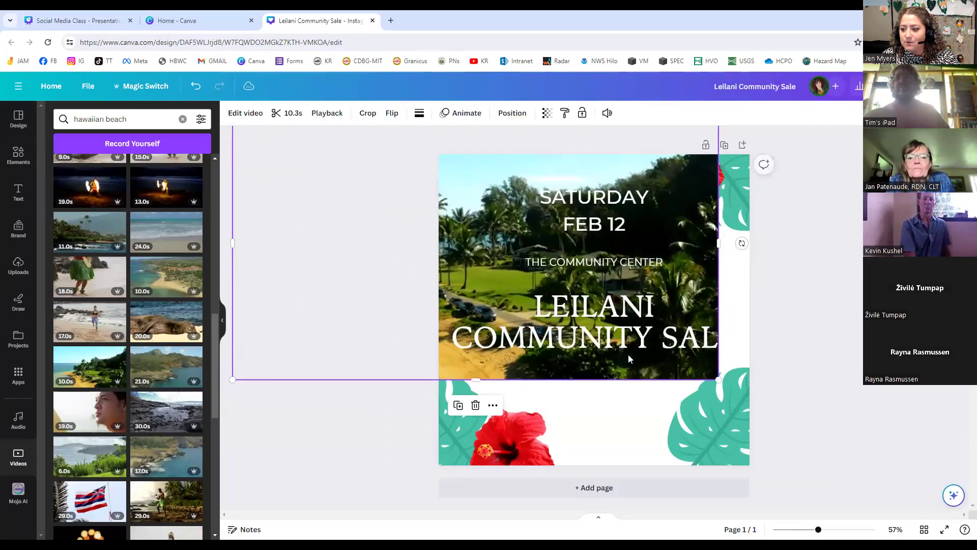
drag(718, 379, 887, 473)
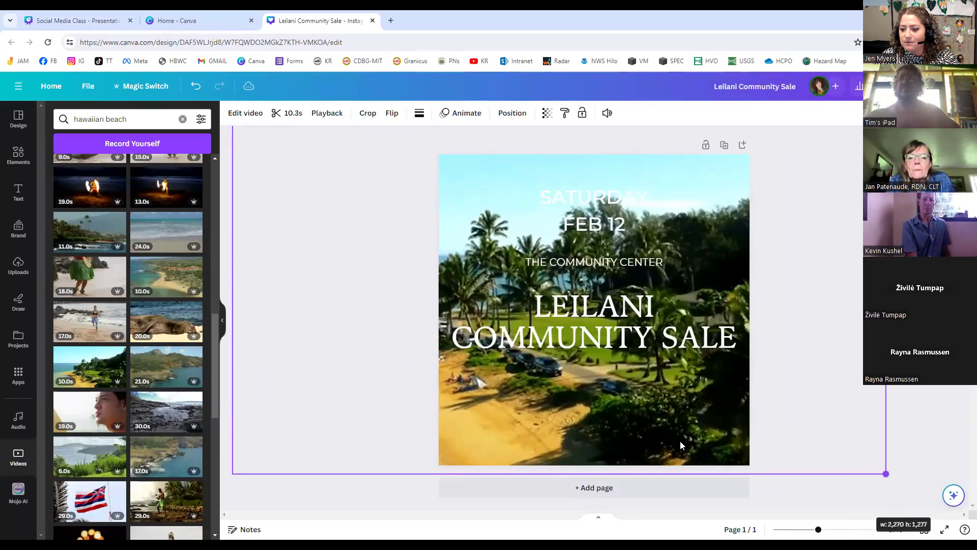
click(395, 483)
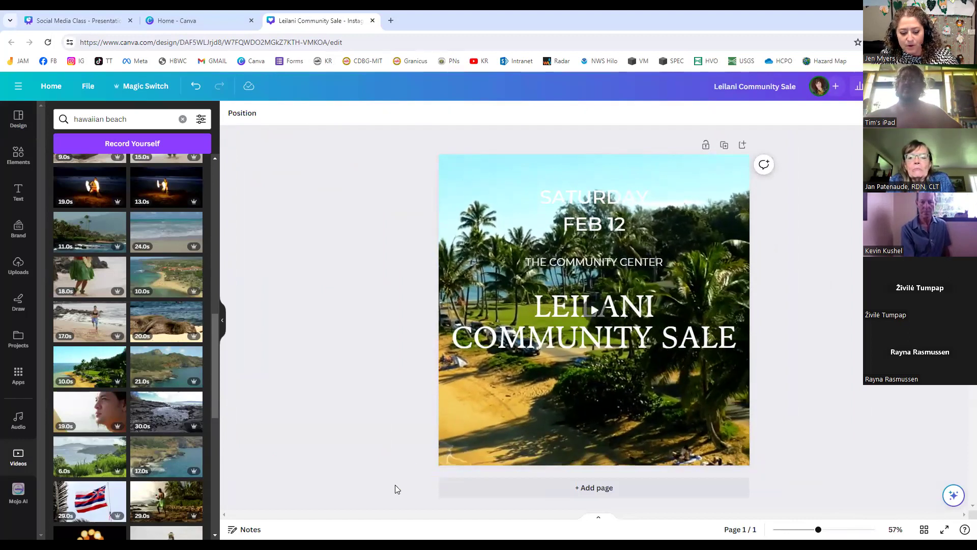
Step: Reorder the layers so the palm coast video sits beneath the hibiscus flowers and leaves, just above the background
click(242, 112)
drag(135, 279, 165, 478)
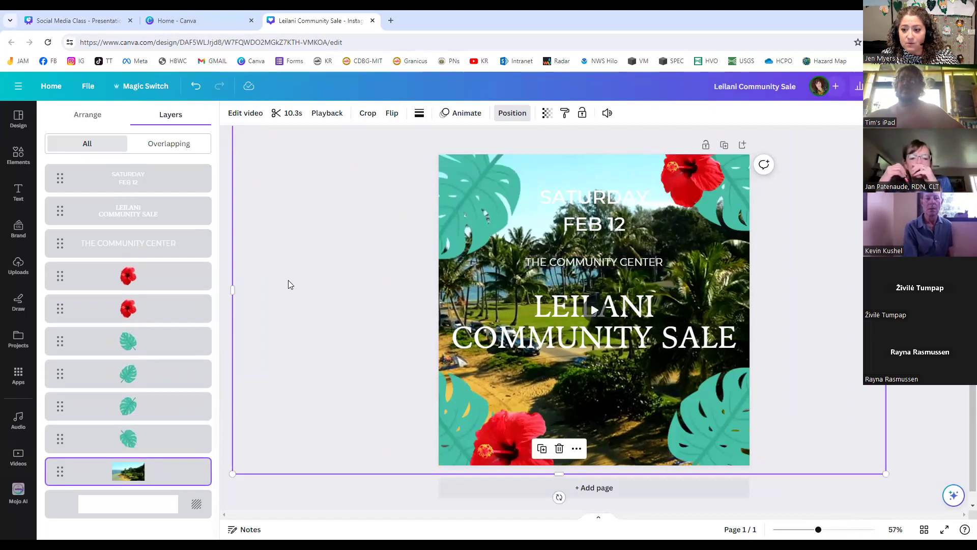
click(288, 279)
click(837, 245)
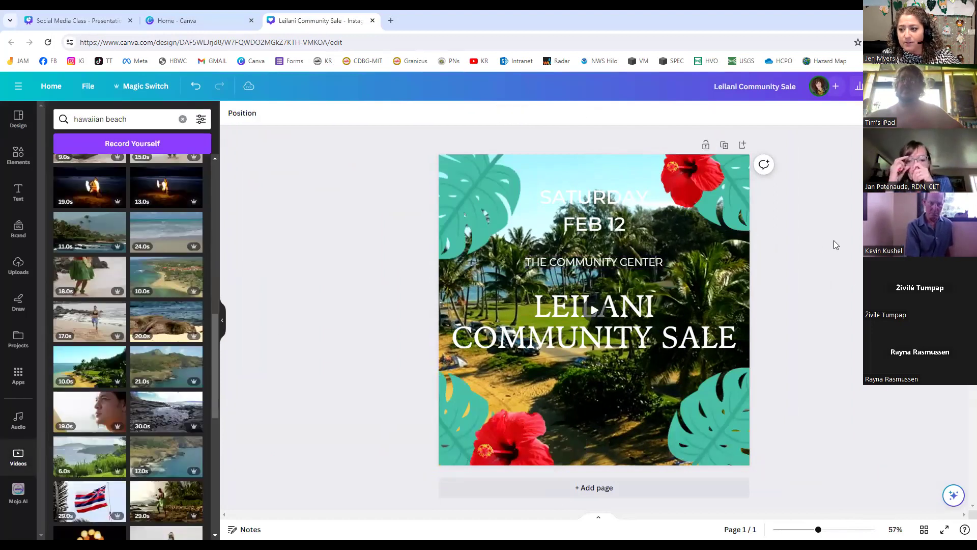
Step: Review the file types offered for downloading the design, including MP4 Video and GIF, and choose JPG, leaving without downloading
click(88, 87)
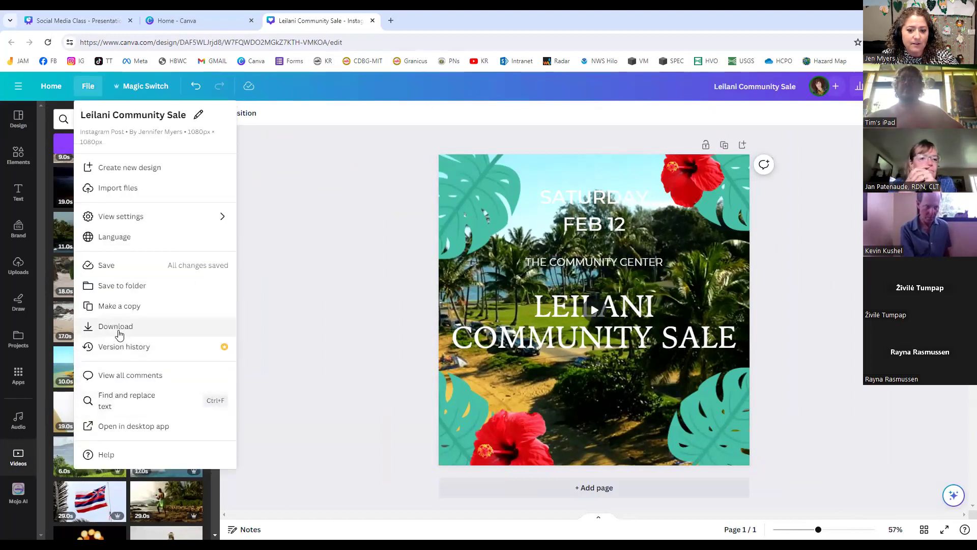
click(115, 326)
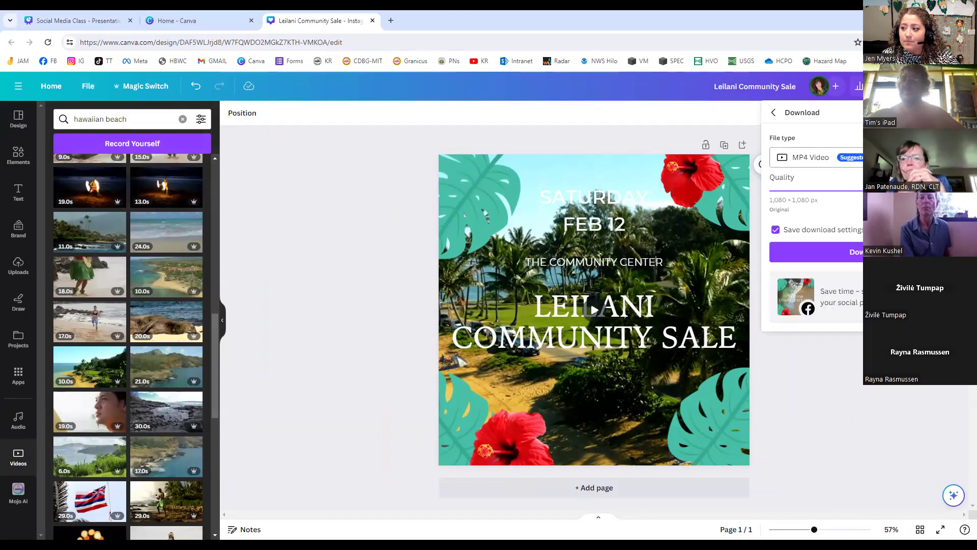
click(815, 157)
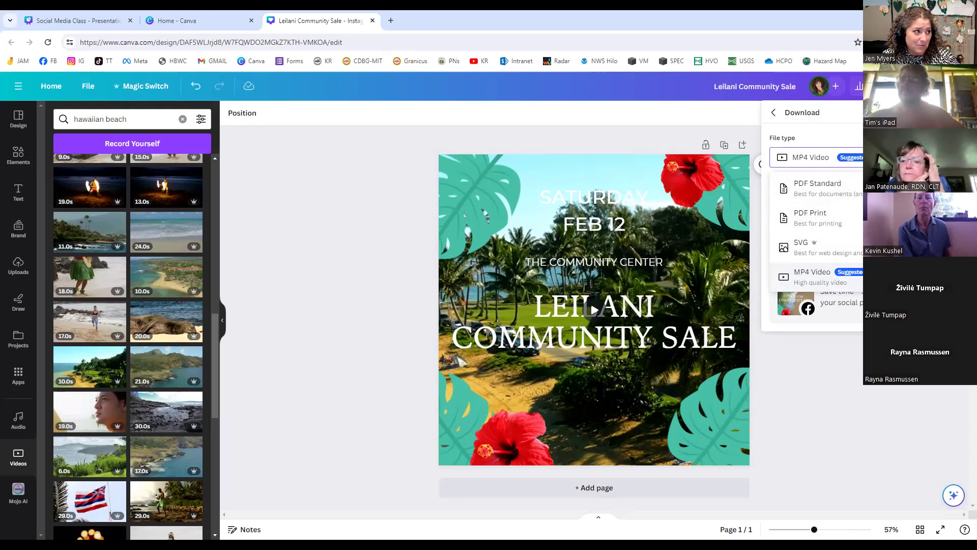
scroll(817, 229, down, 1)
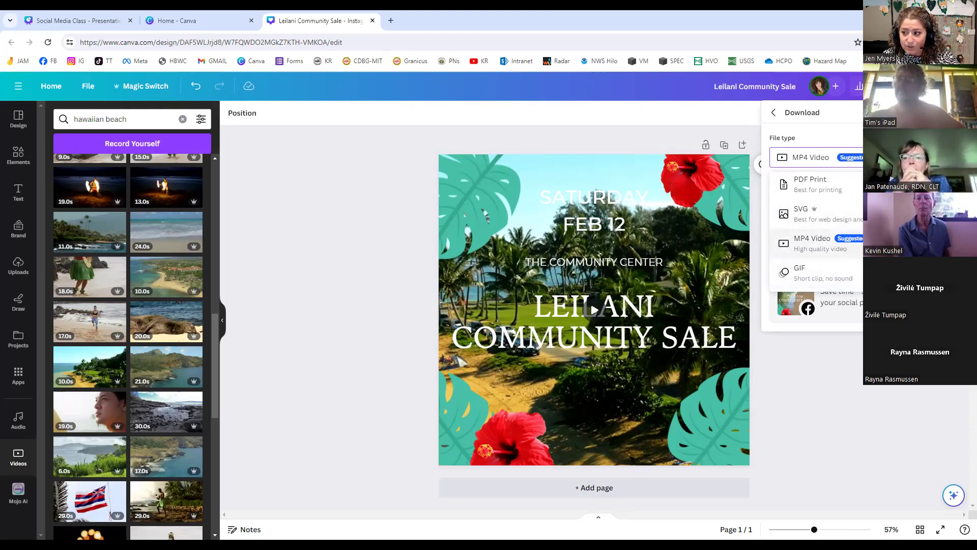
scroll(815, 229, up, 2)
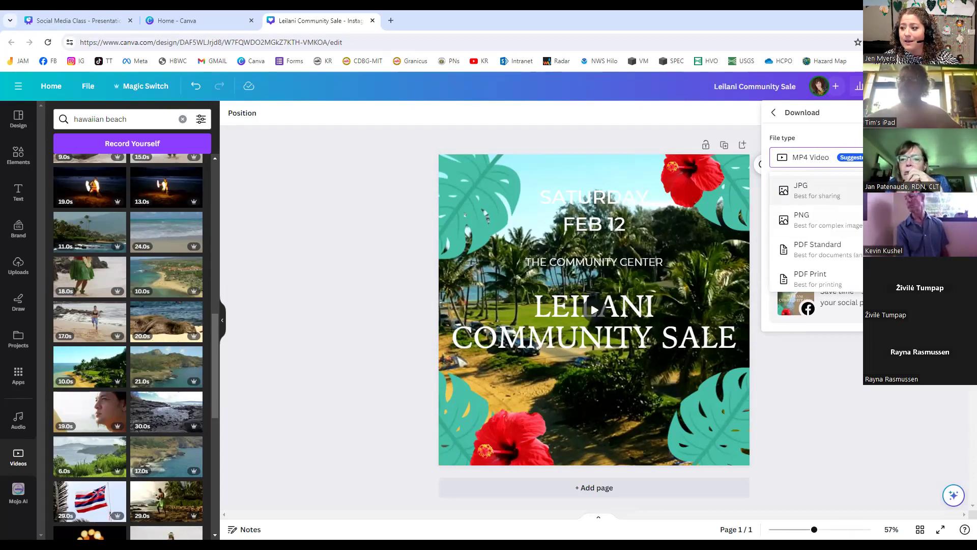
click(831, 183)
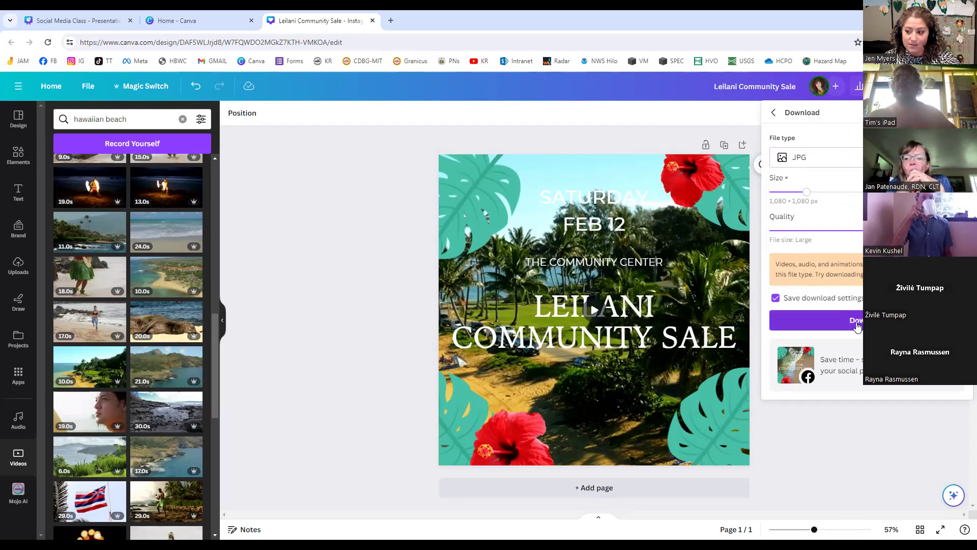
click(839, 425)
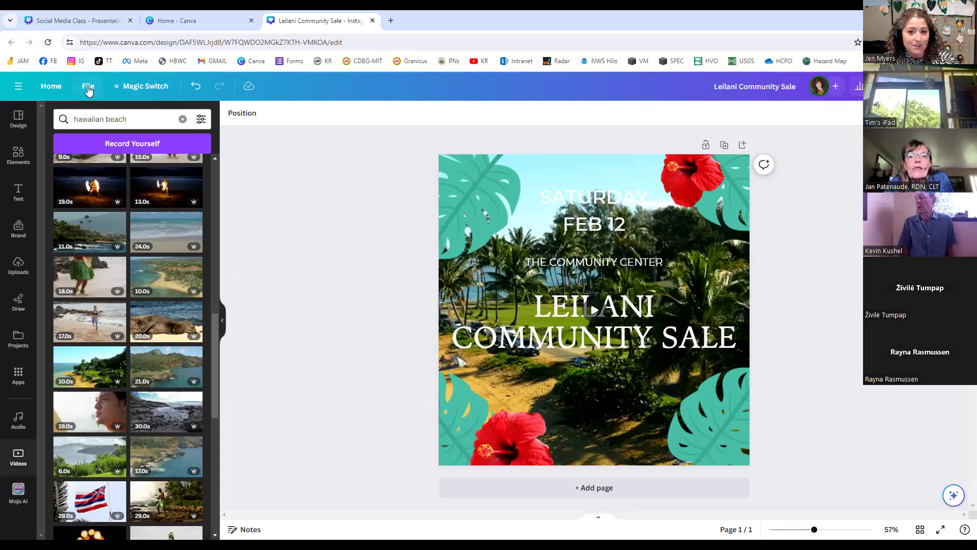
Step: Use Magic Switch to copy and resize the design to Facebook Post (Landscape) and TikTok Video formats
click(146, 90)
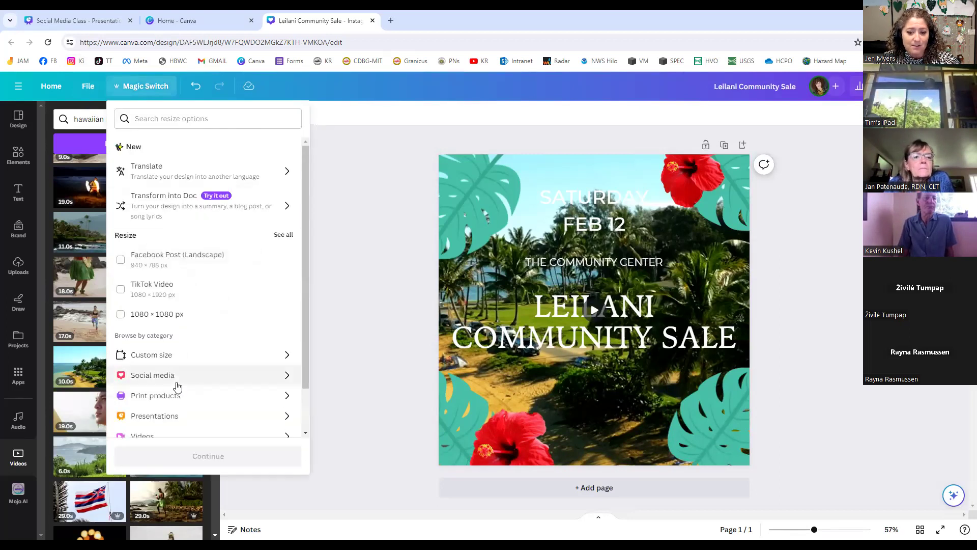
scroll(163, 305, down, 1)
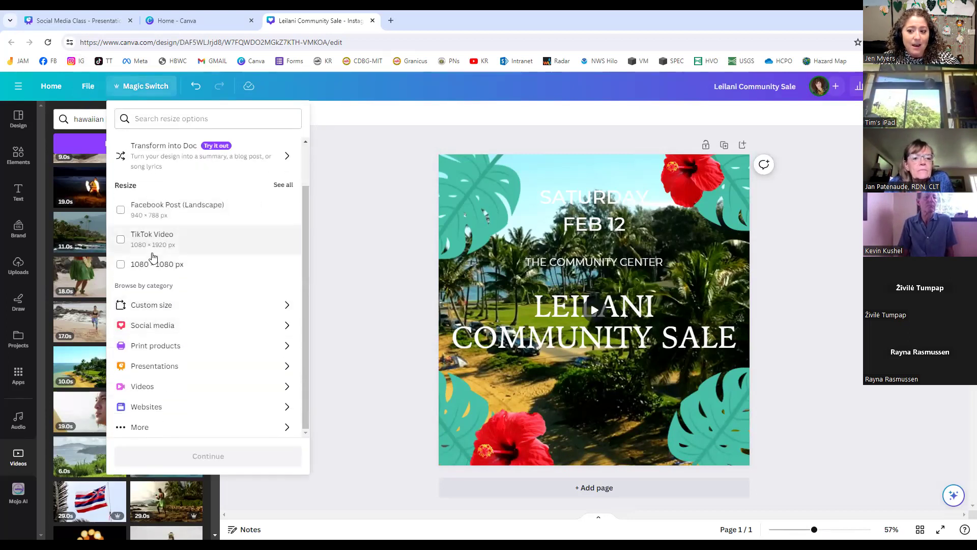
click(121, 211)
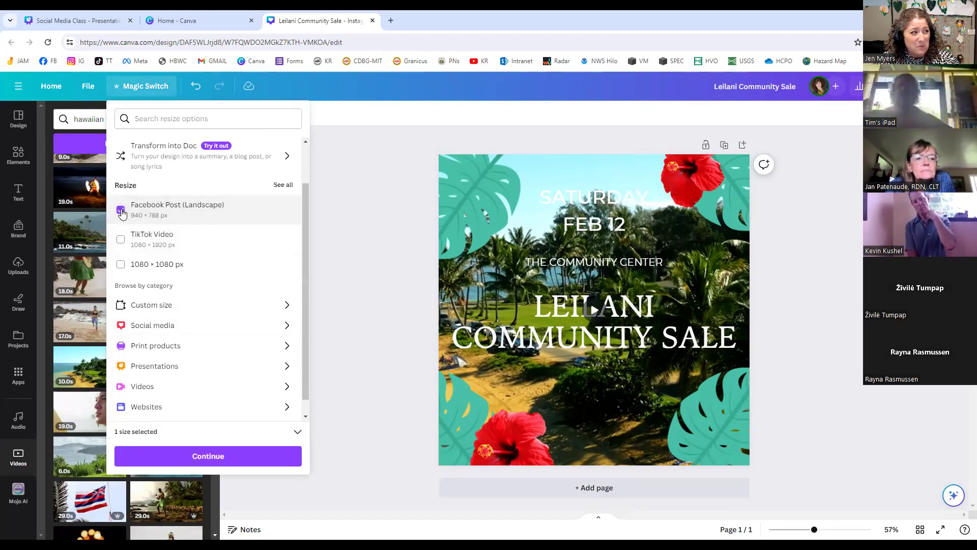
click(130, 249)
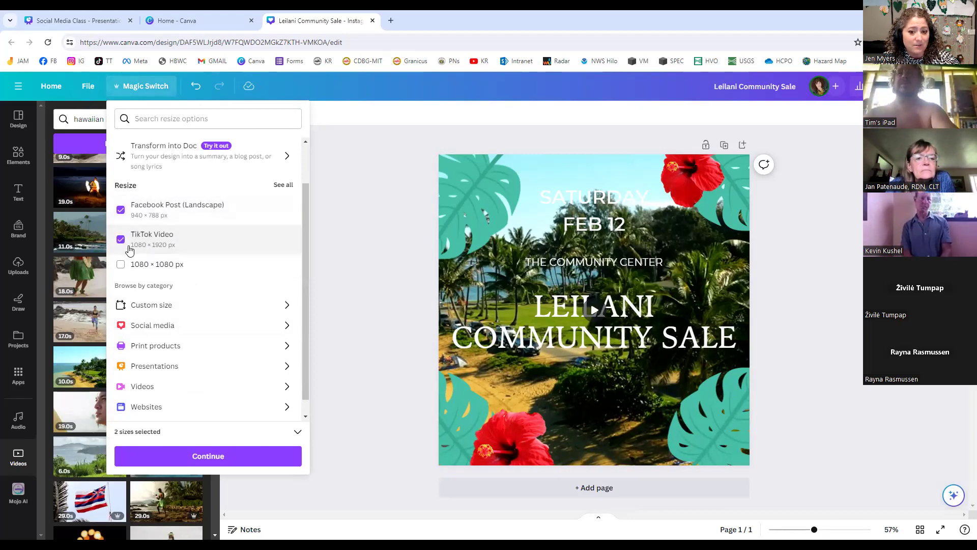
click(226, 462)
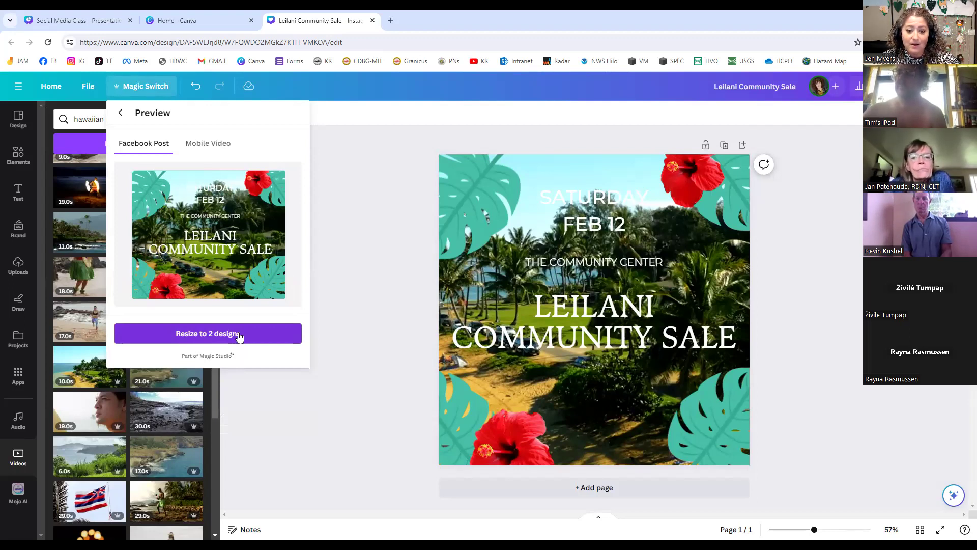
click(238, 335)
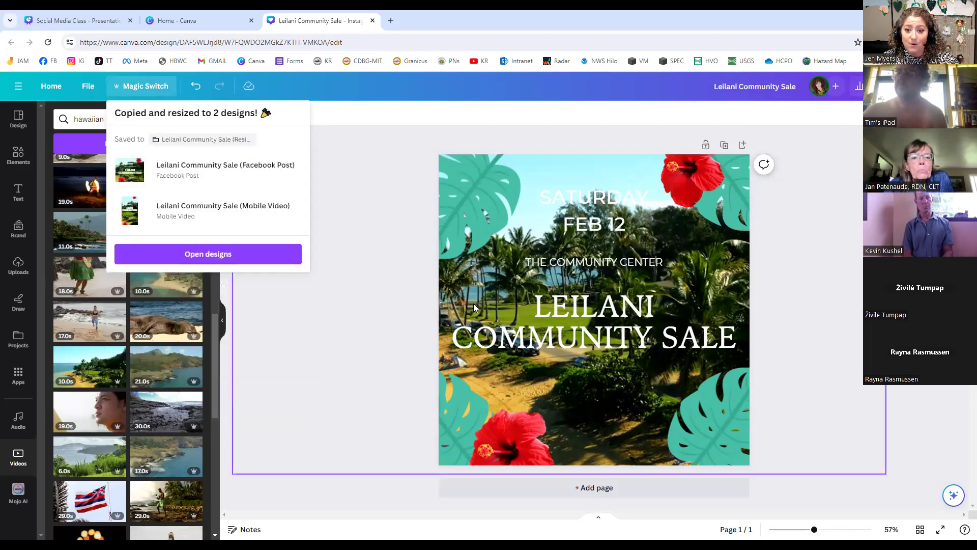
Step: Dismiss the pop-up permission notice and open the Facebook Post version of the Leilani Community Sale from the home page's recent designs
click(241, 254)
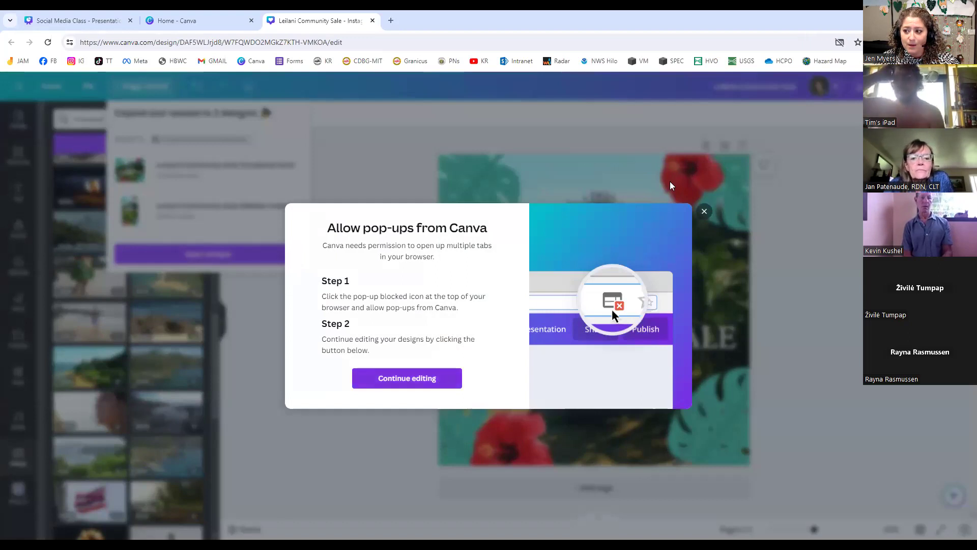
click(705, 211)
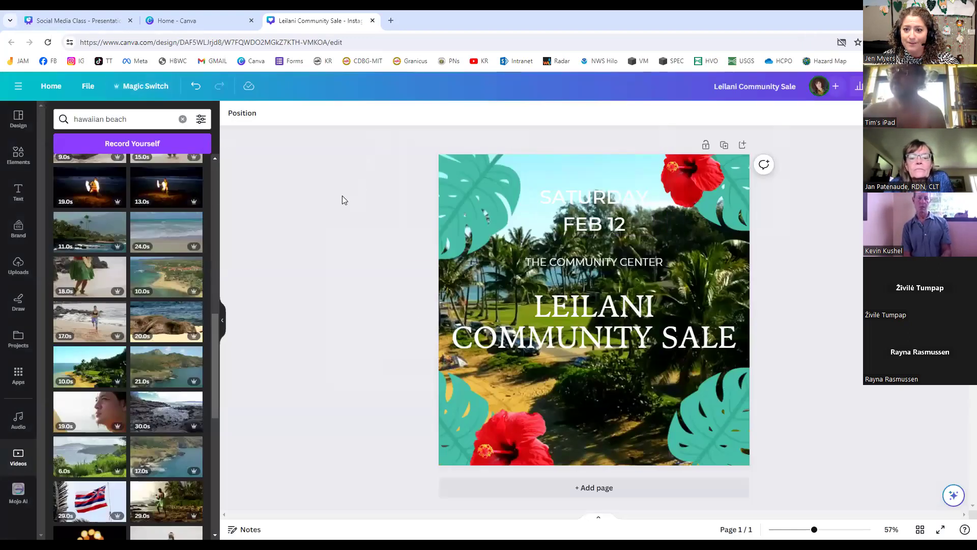
click(202, 21)
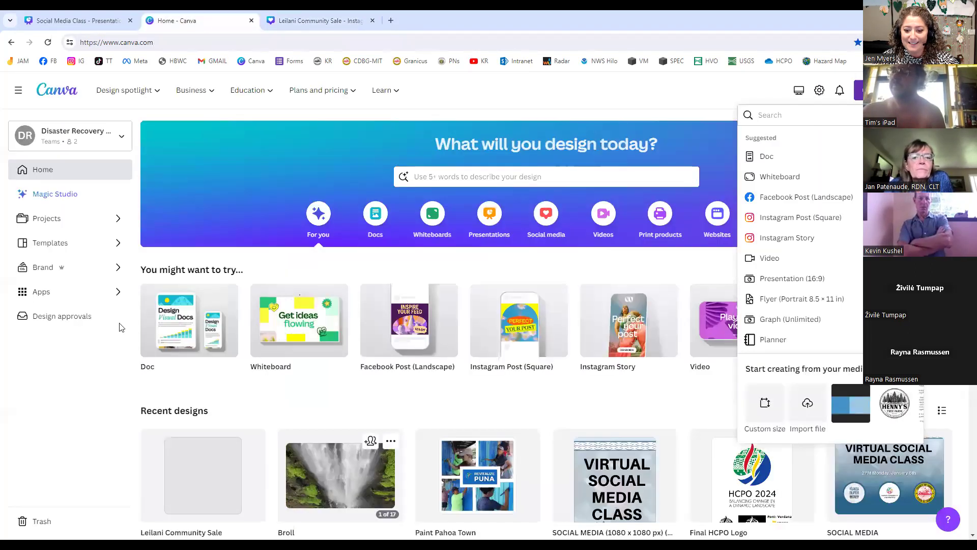
scroll(249, 436, down, 3)
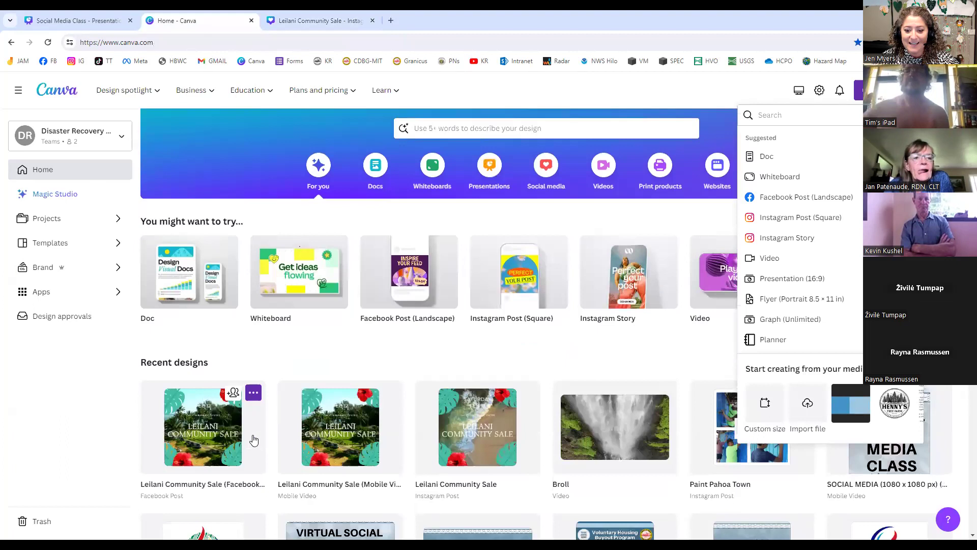
click(229, 335)
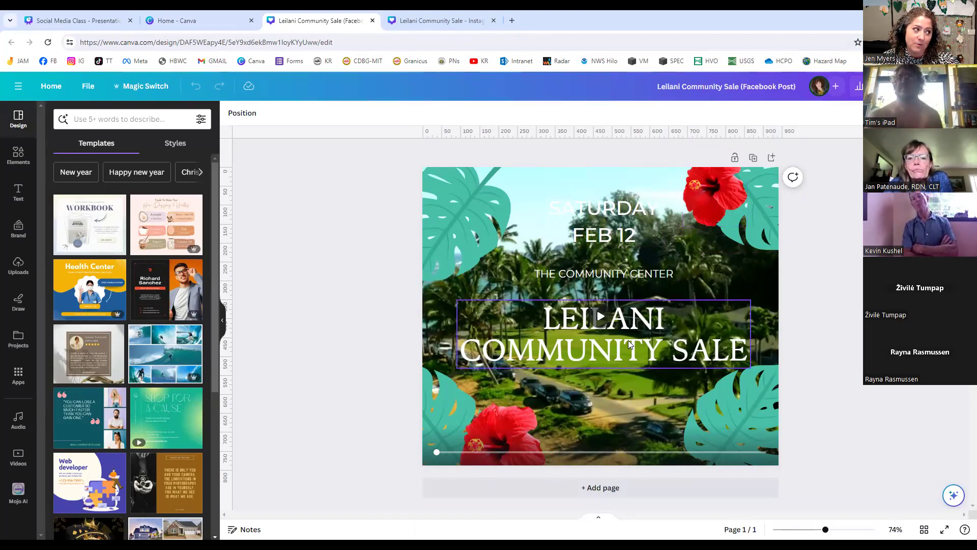
Step: Enlarge the LEILANI COMMUNITY SALE title to font size 68.2 below the venue line, and shift the upper-right hibiscus and upper-left leaf slightly up and left
drag(630, 344, 611, 326)
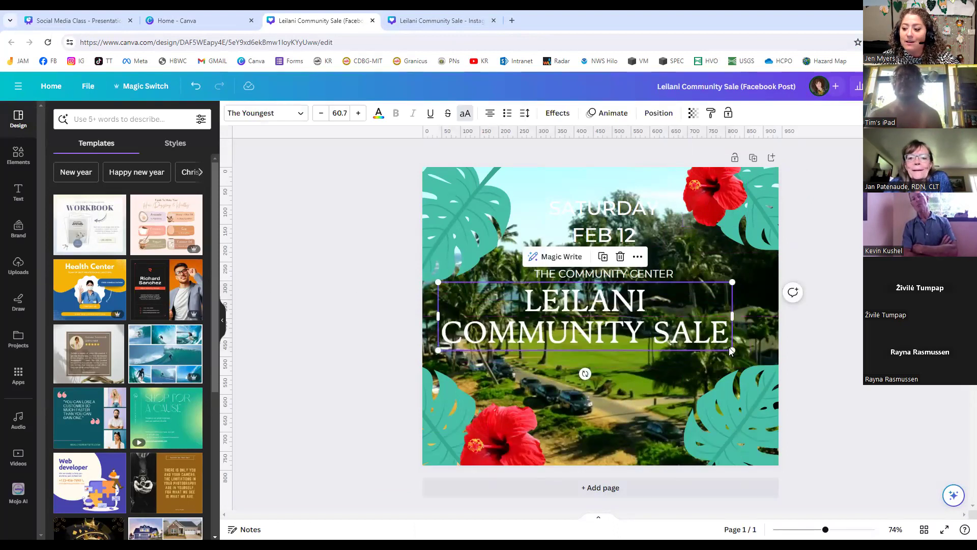
drag(730, 347, 805, 368)
drag(695, 339, 670, 315)
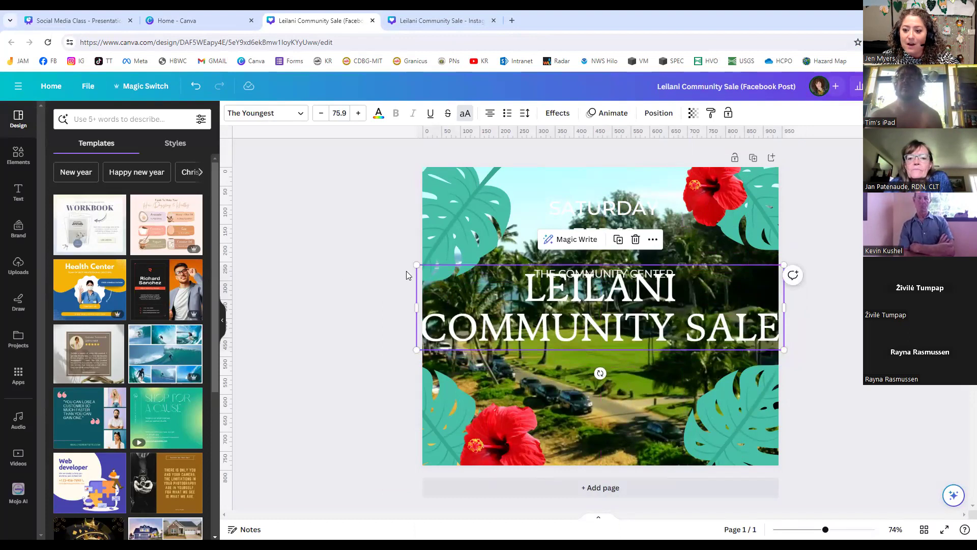
drag(416, 264, 453, 273)
drag(619, 312, 595, 324)
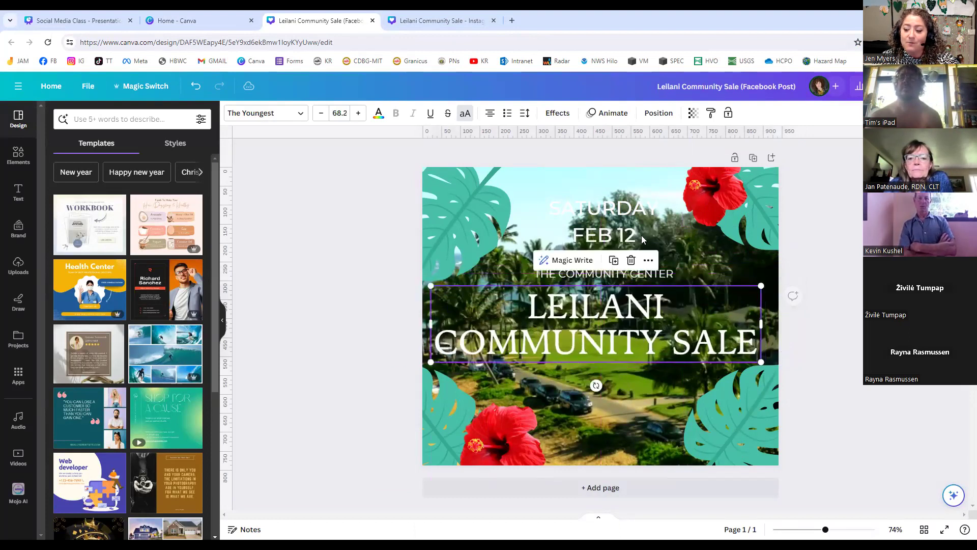
drag(715, 202, 706, 194)
click(440, 219)
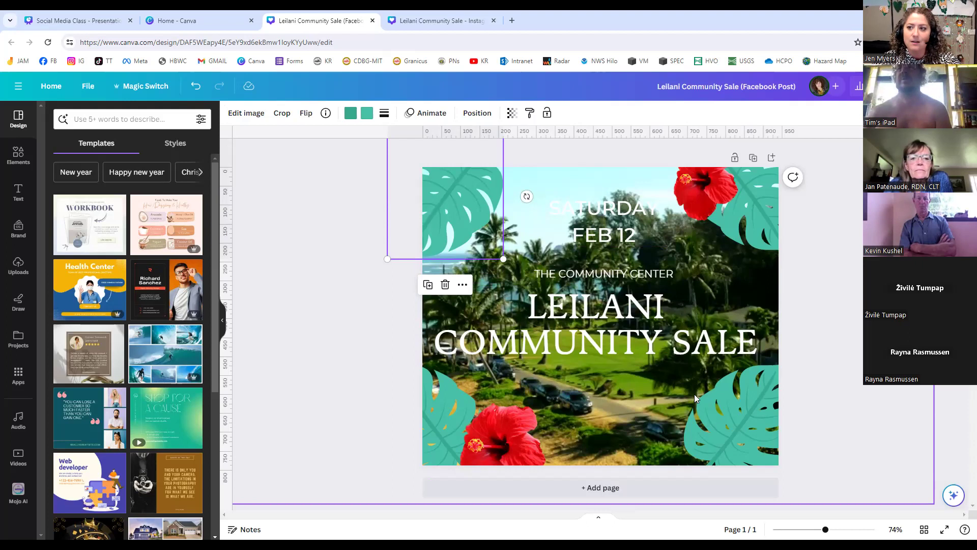
Step: Close the Facebook Post version of the design and return to page 11 of the Social Media Class presentation
click(441, 15)
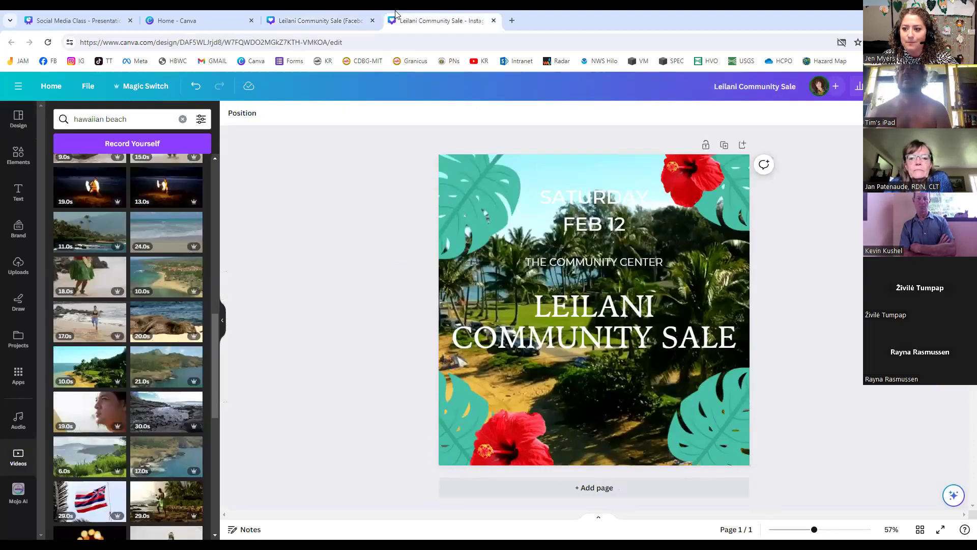
click(357, 20)
click(371, 21)
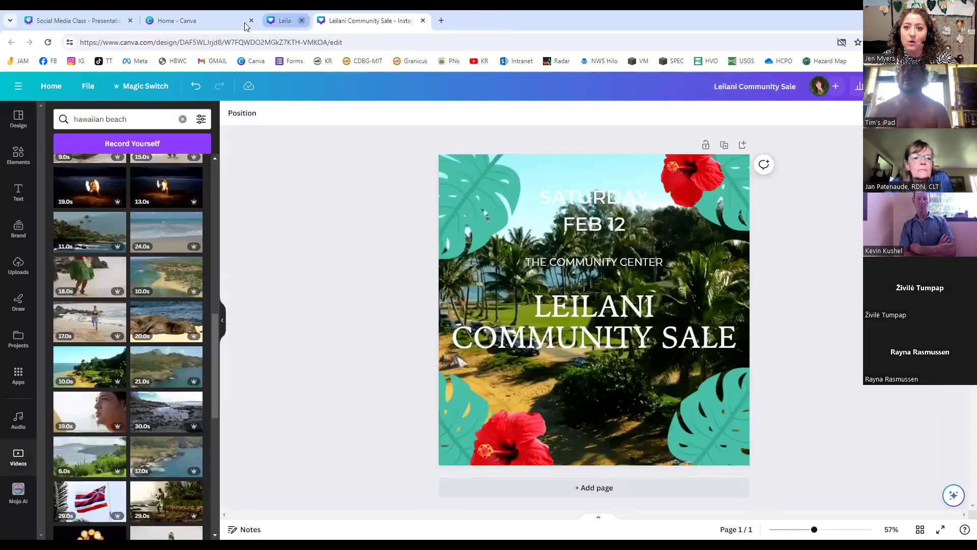
click(245, 22)
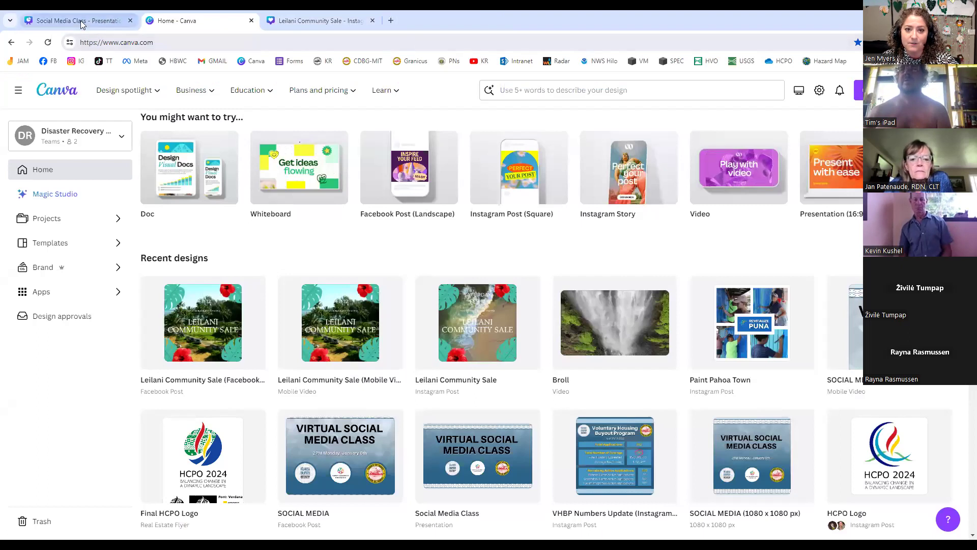
click(107, 21)
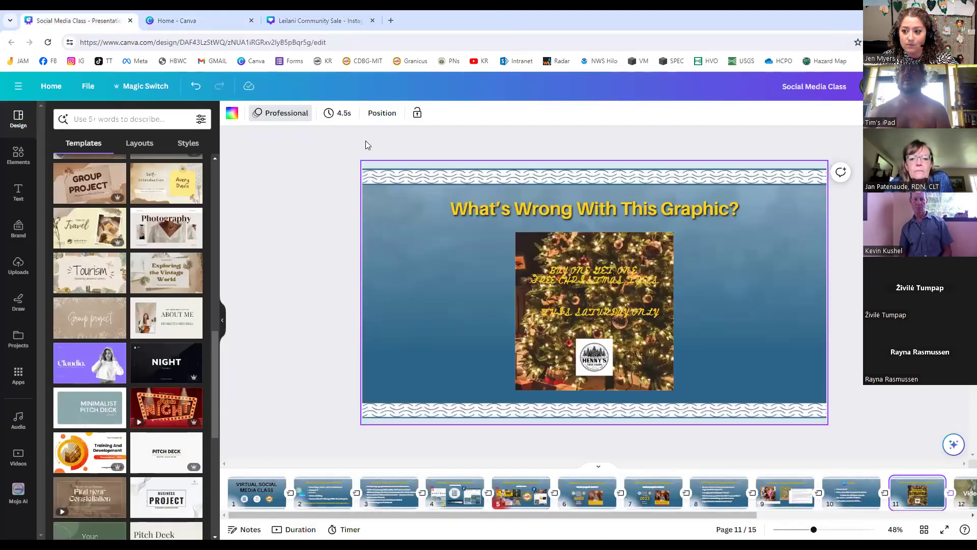